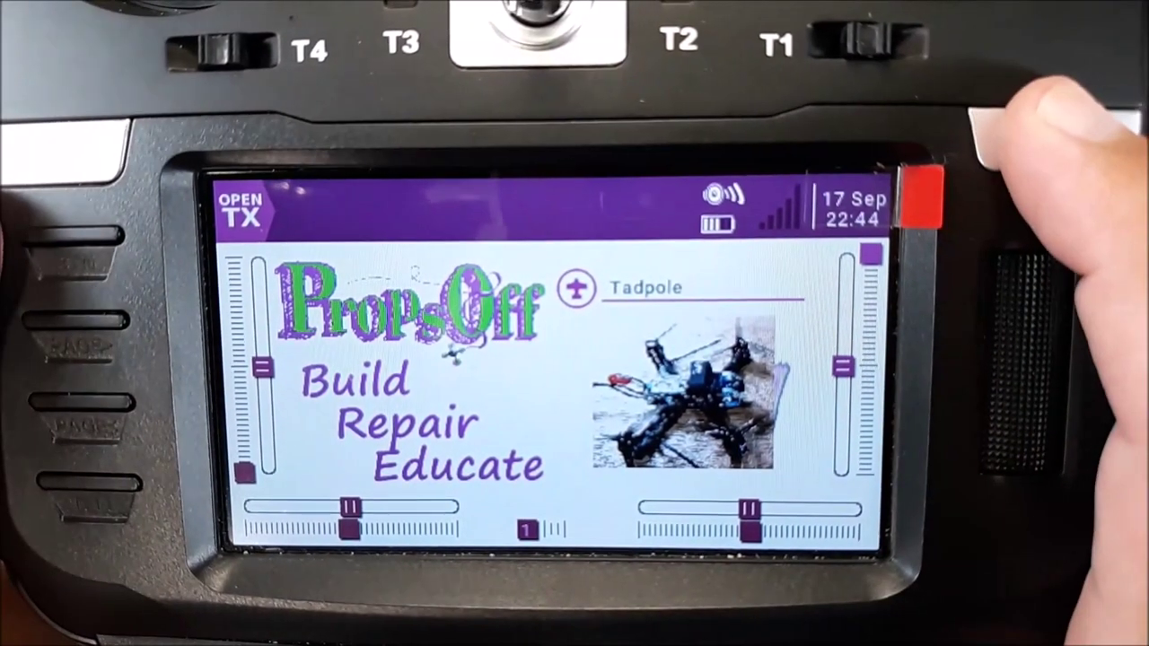
# - Review the Tadpole model's setup on the radio, checking the internal RF protocol, failsafe mode and channel range
pyautogui.click(1041, 140)
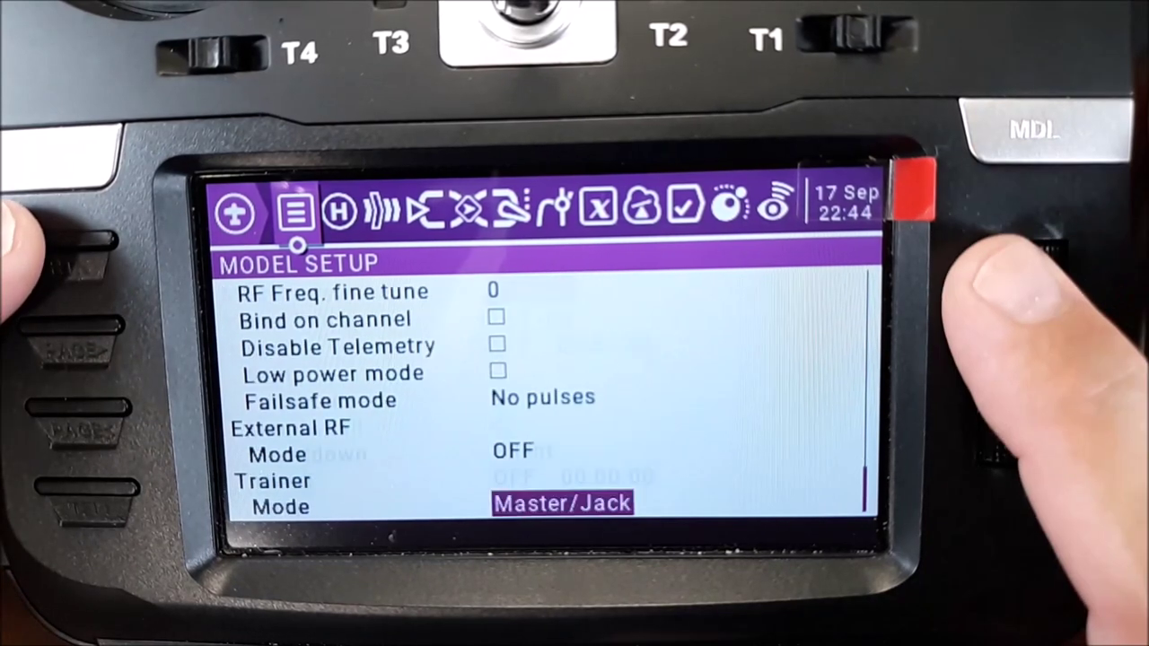
pyautogui.scroll(-1, 1024, 269)
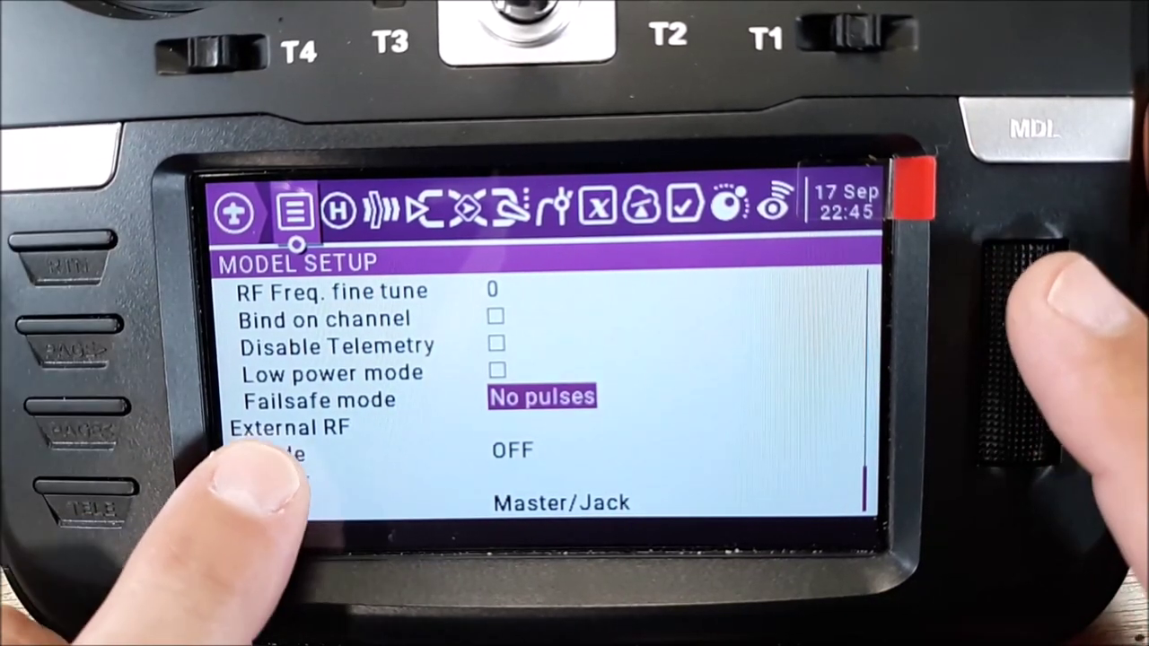
pyautogui.scroll(5, 1024, 296)
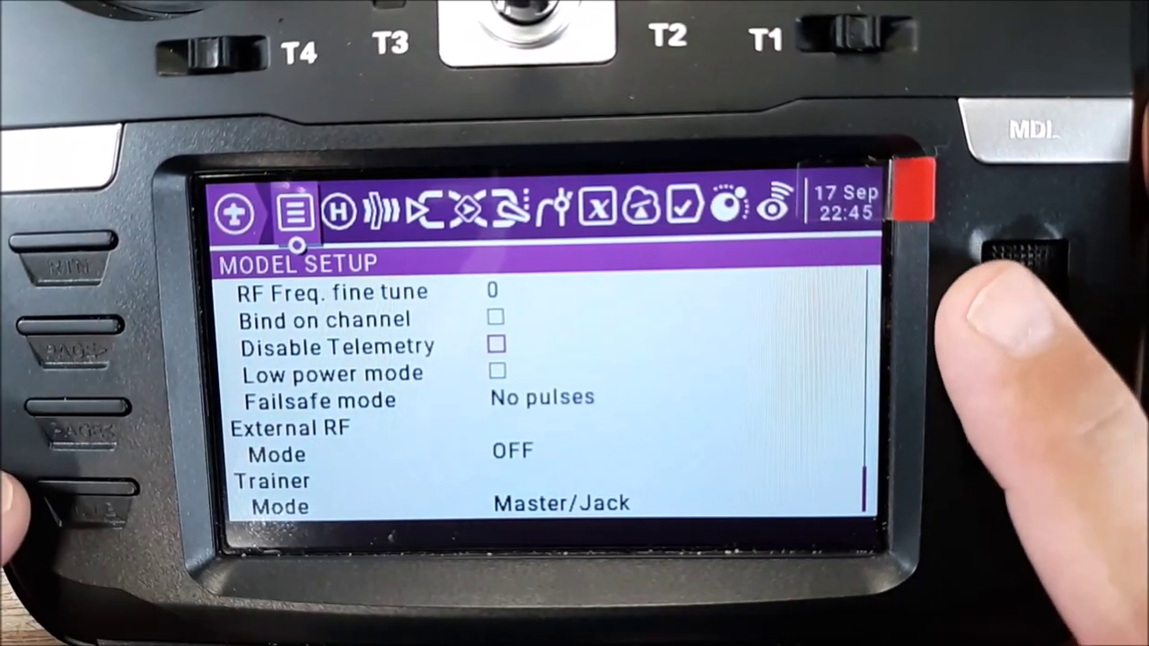
pyautogui.scroll(8, 1024, 350)
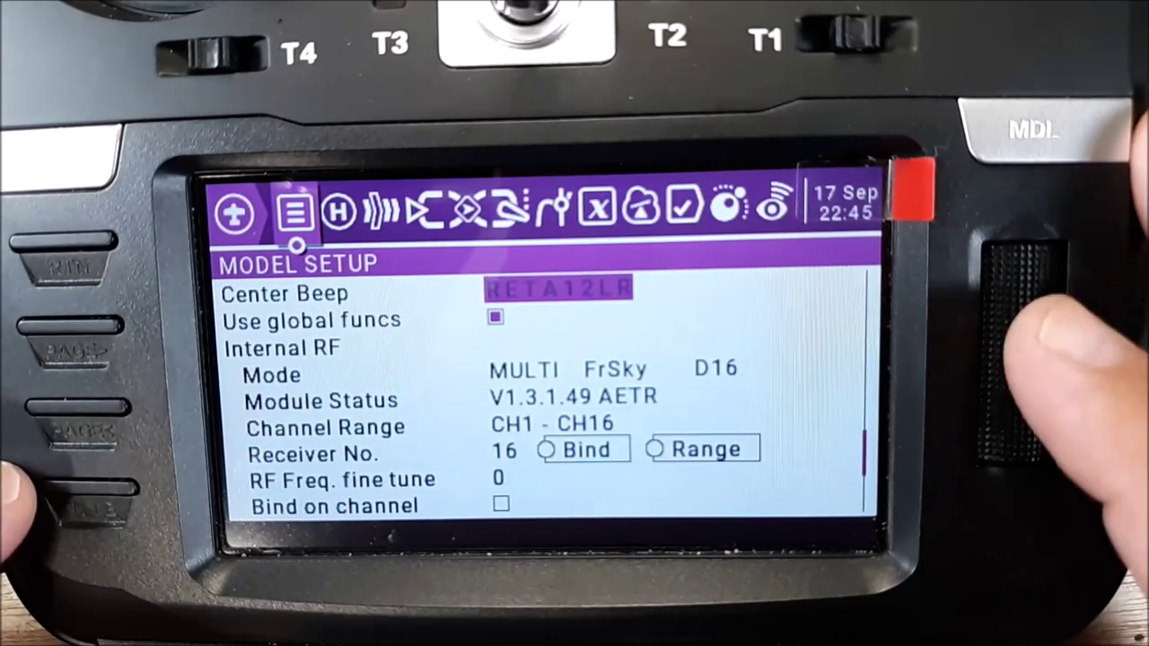
pyautogui.scroll(-4, 1024, 350)
pyautogui.scroll(-1, 1023, 350)
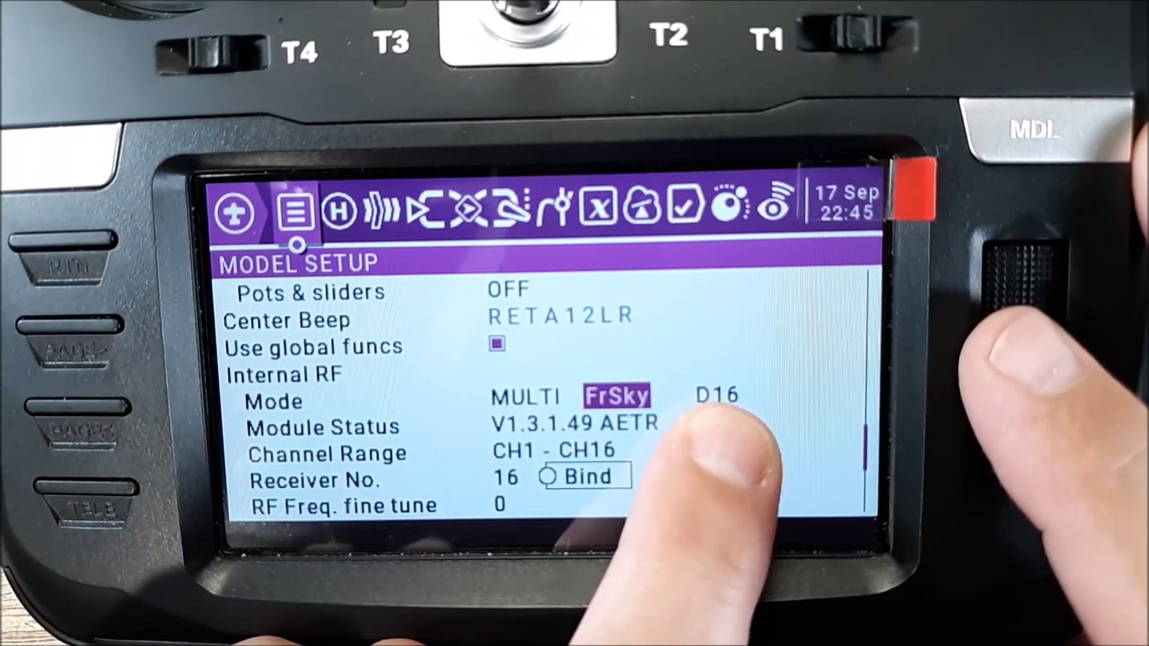
pyautogui.scroll(-2, 1024, 350)
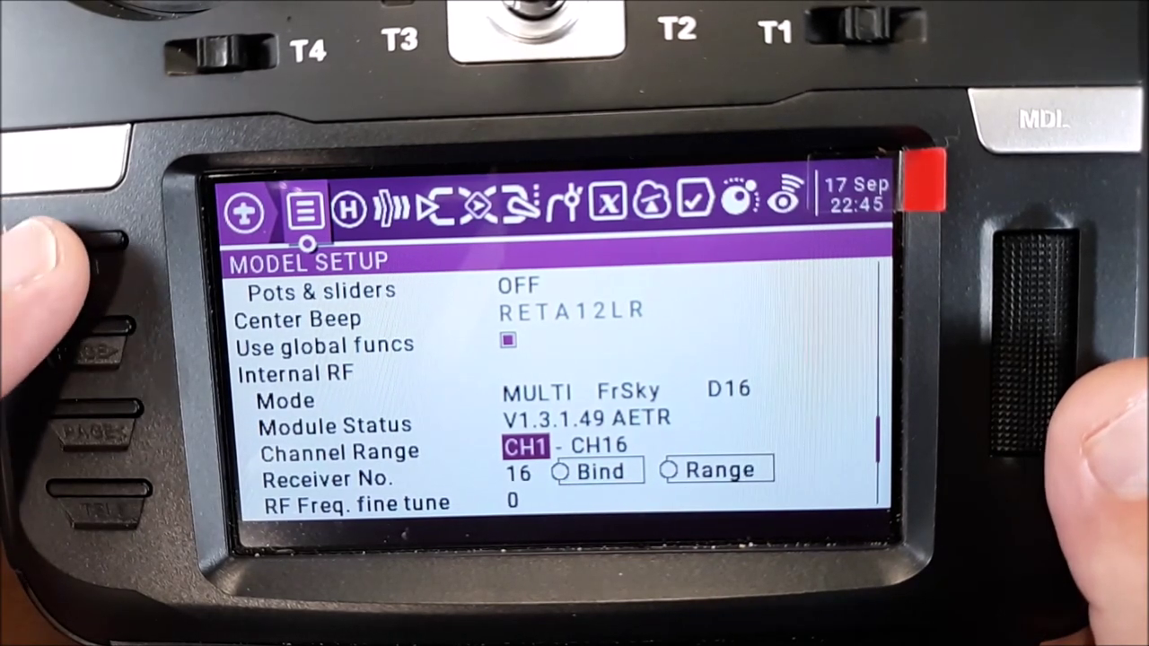
# - Examine the radio's input list, checking the stick inputs and the switches assigned to arm, modes, beep, turtle, air mode and prearm
pyautogui.press('pagedown')
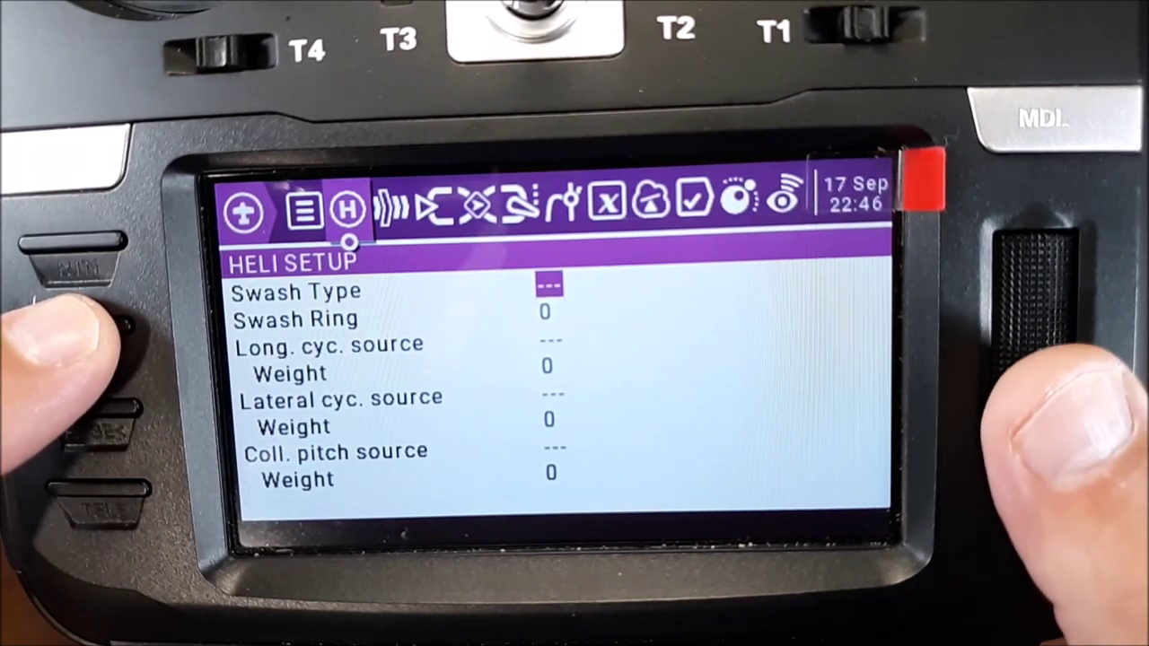
pyautogui.press('pagedown')
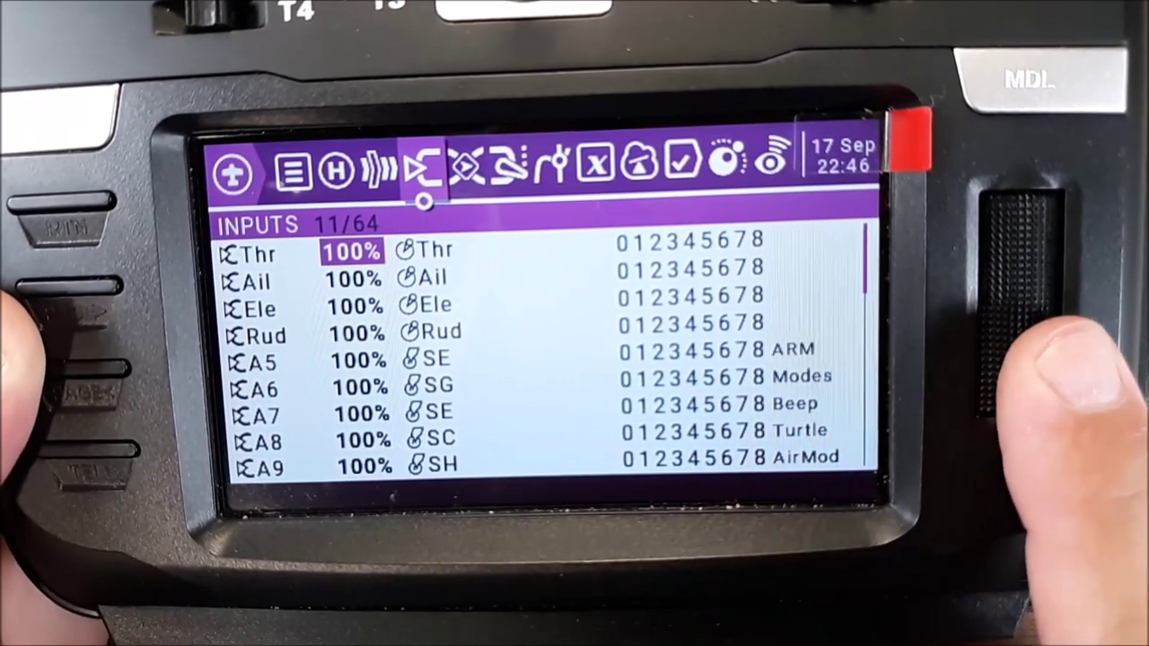
pyautogui.scroll(-3, 1019, 306)
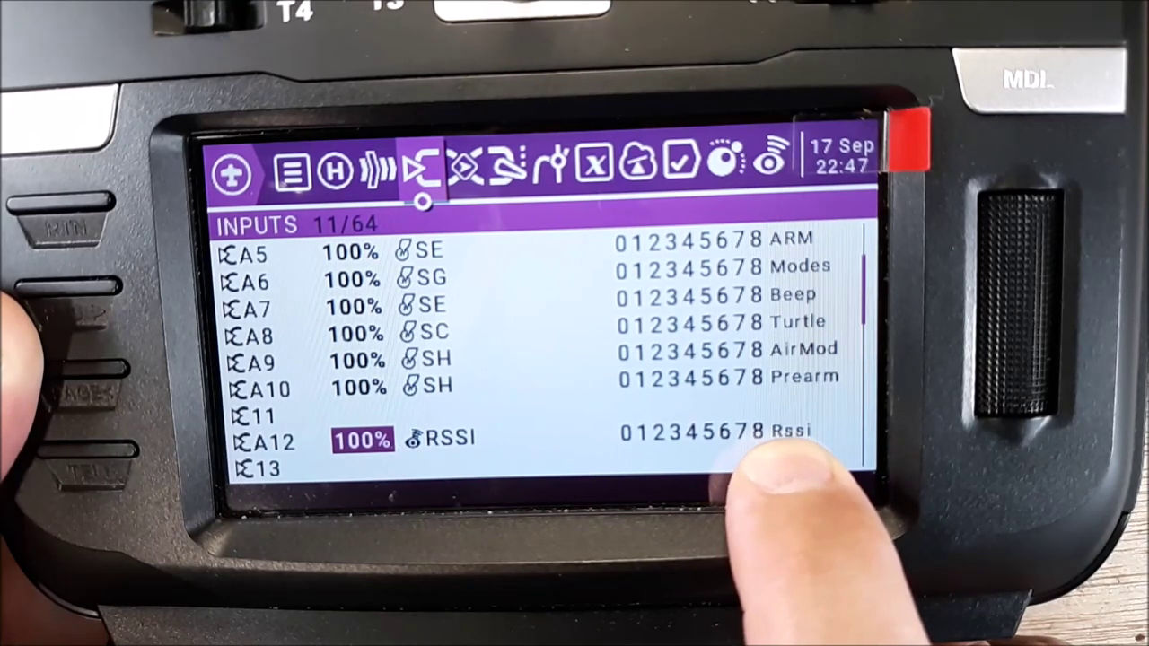
pyautogui.scroll(-2, 539, 359)
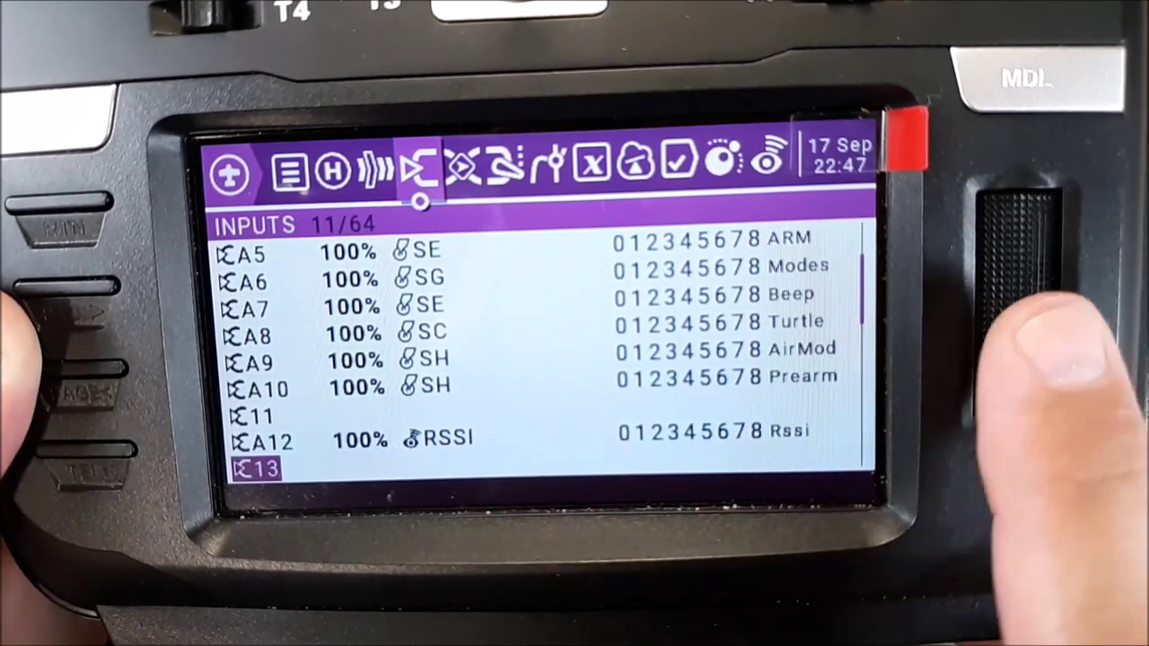
pyautogui.scroll(-5, 539, 360)
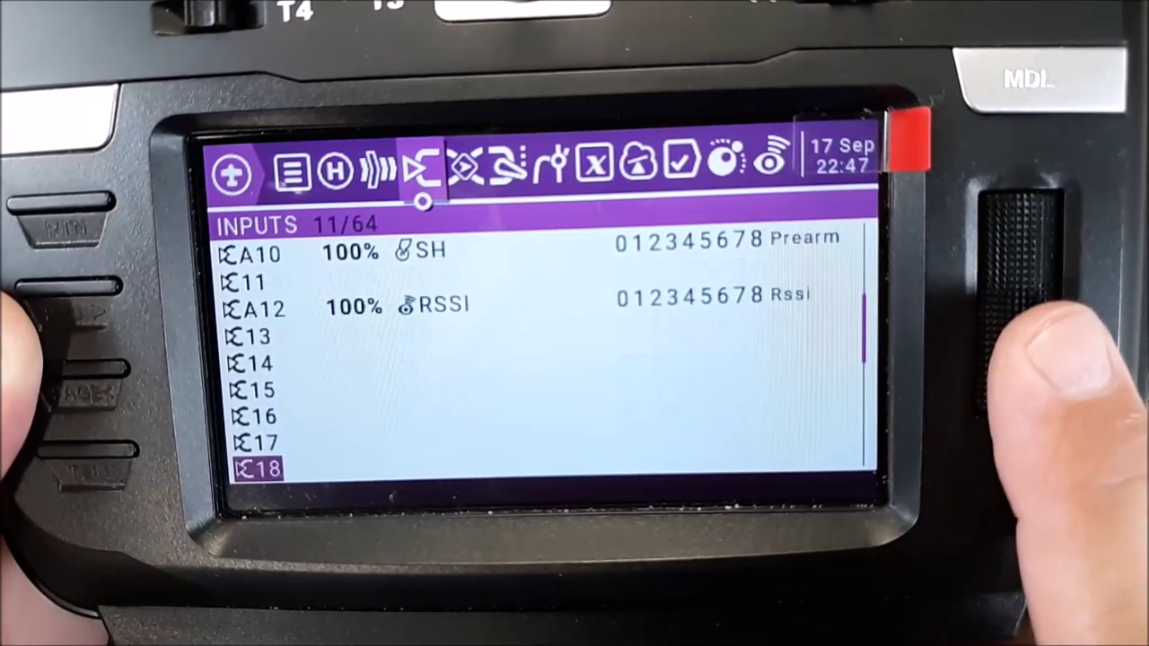
pyautogui.scroll(10, 538, 360)
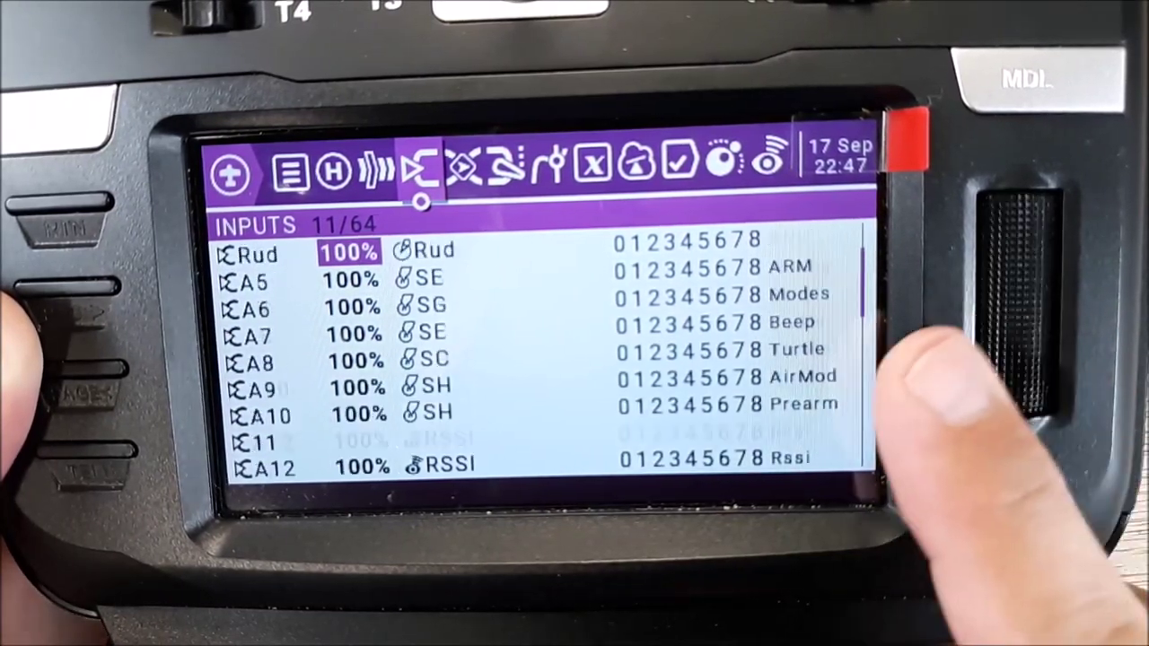
pyautogui.scroll(1, 538, 359)
pyautogui.scroll(-2, 539, 359)
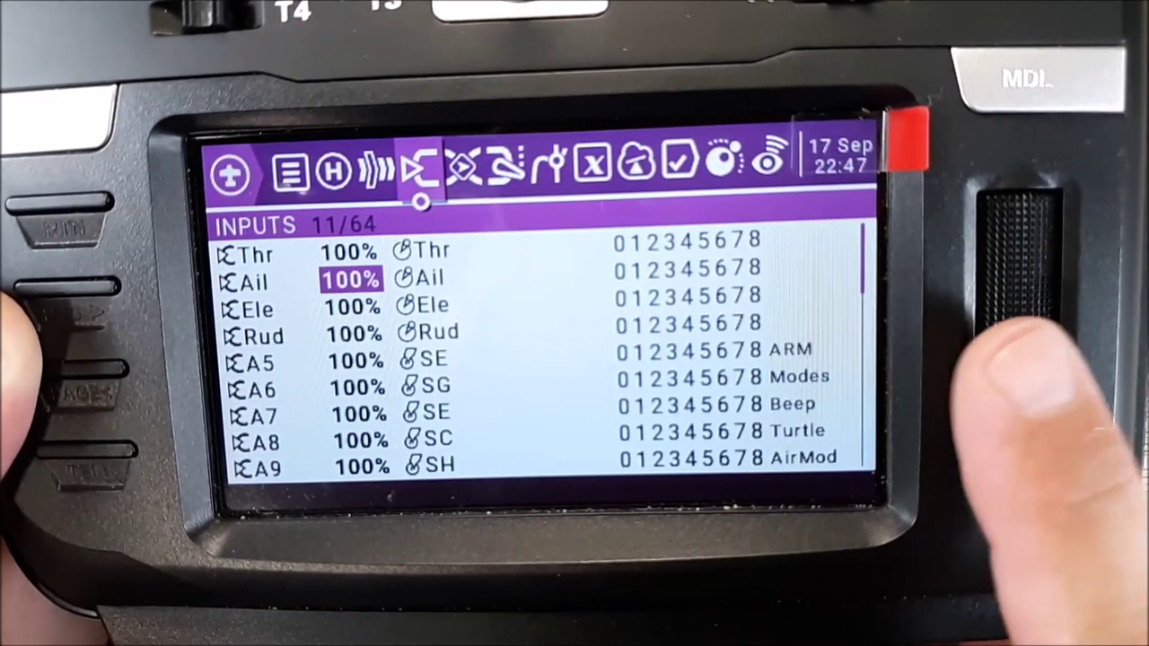
pyautogui.scroll(-3, 539, 359)
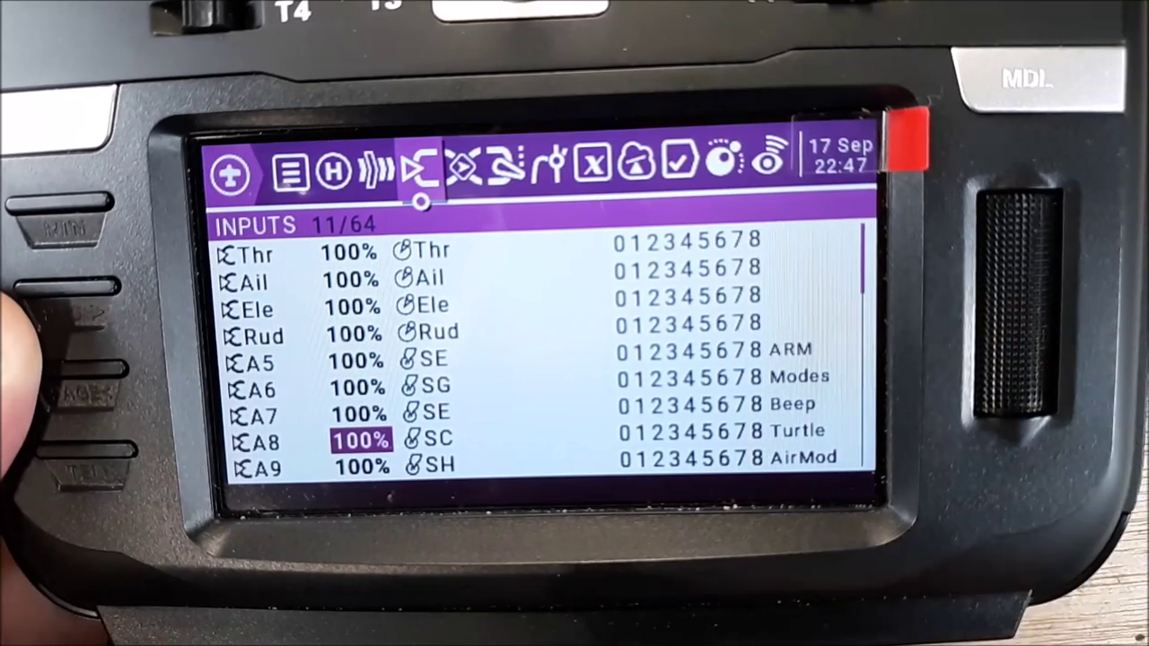
pyautogui.scroll(-2, 539, 359)
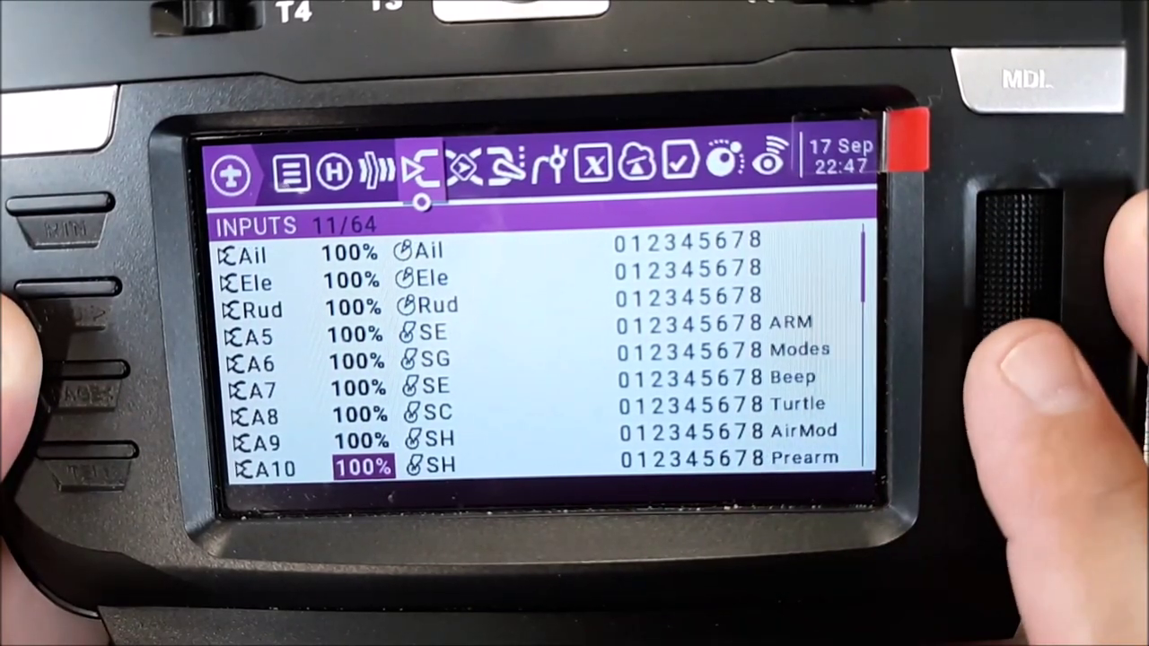
pyautogui.scroll(-1, 539, 360)
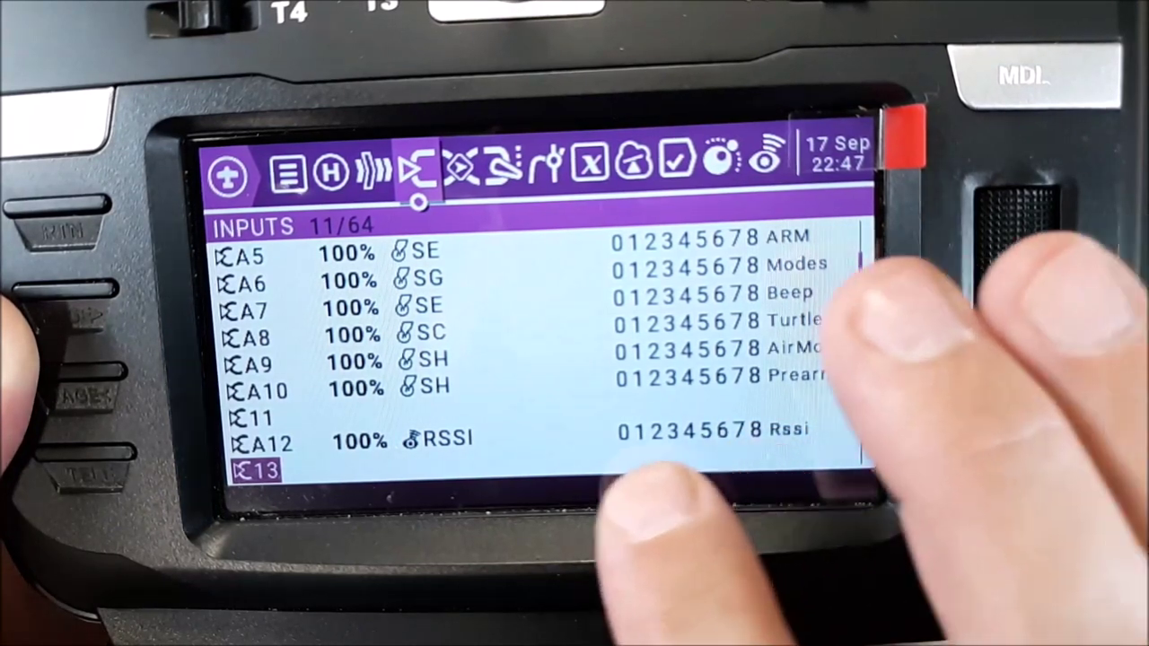
pyautogui.scroll(-1, 538, 359)
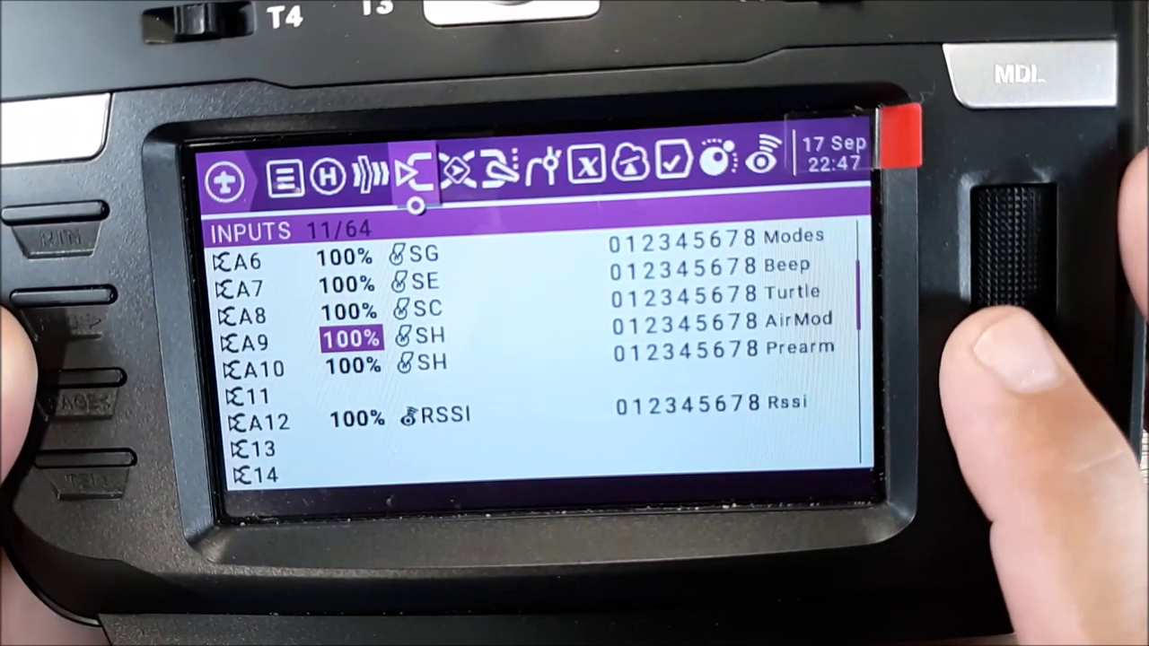
pyautogui.scroll(2, 539, 359)
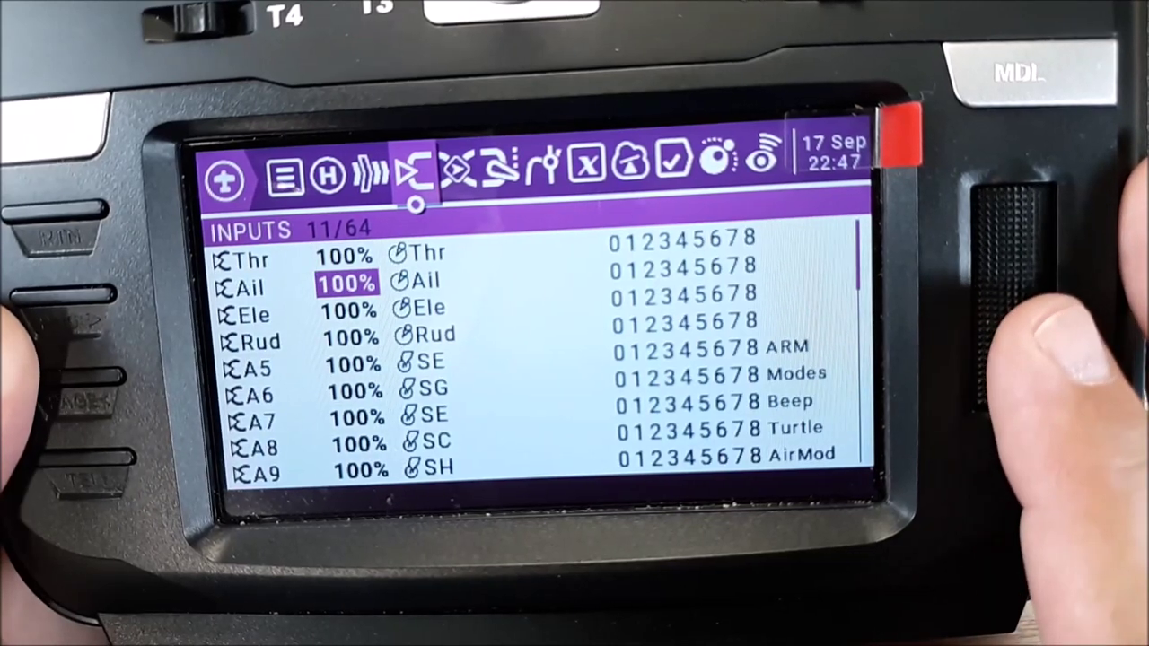
# - Review the radio's channel mixes and its telemetry settings, including the RSSI alarms and sensors
pyautogui.scroll(-4, 539, 360)
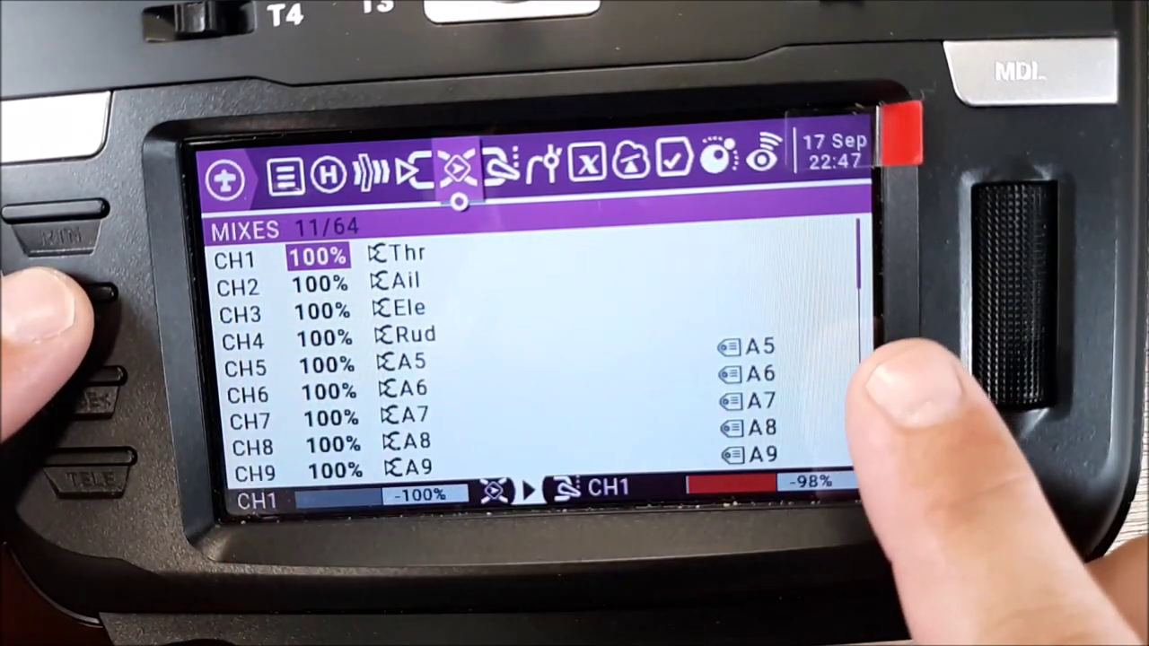
pyautogui.scroll(-4, 539, 359)
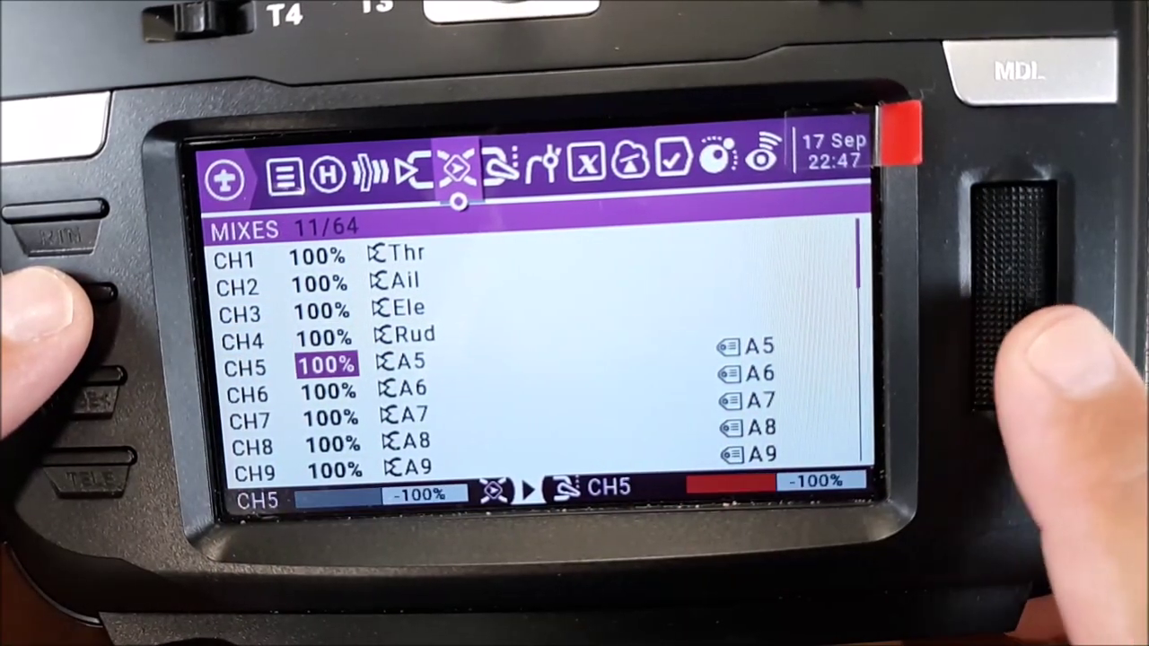
pyautogui.scroll(-5, 539, 359)
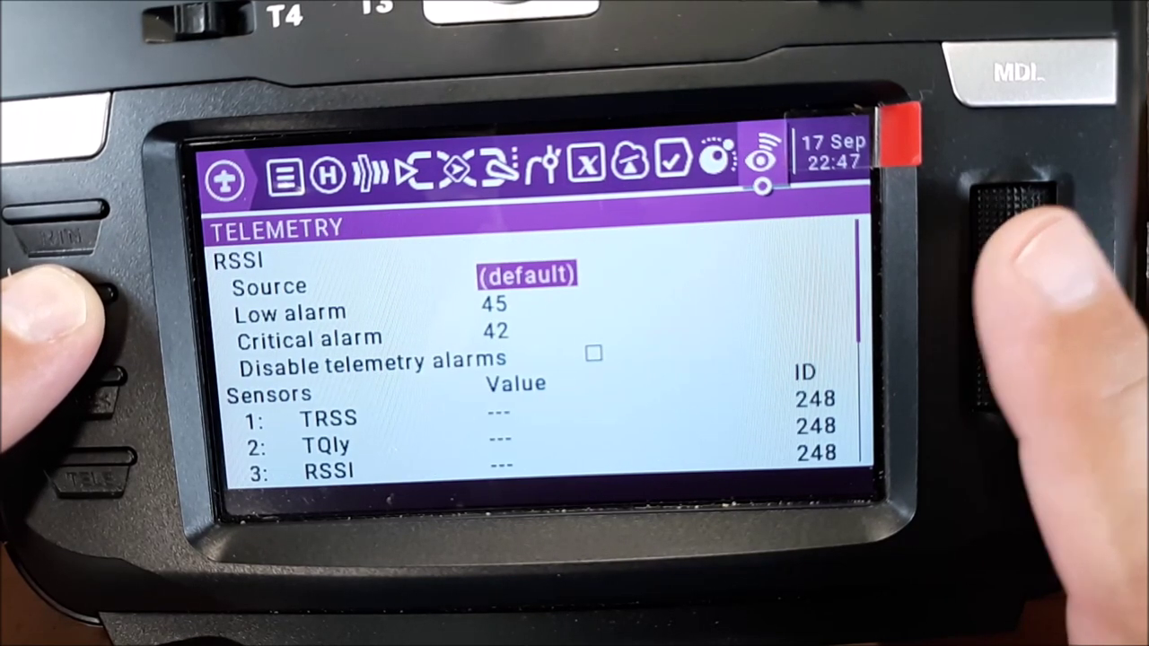
pyautogui.scroll(-4, 1014, 224)
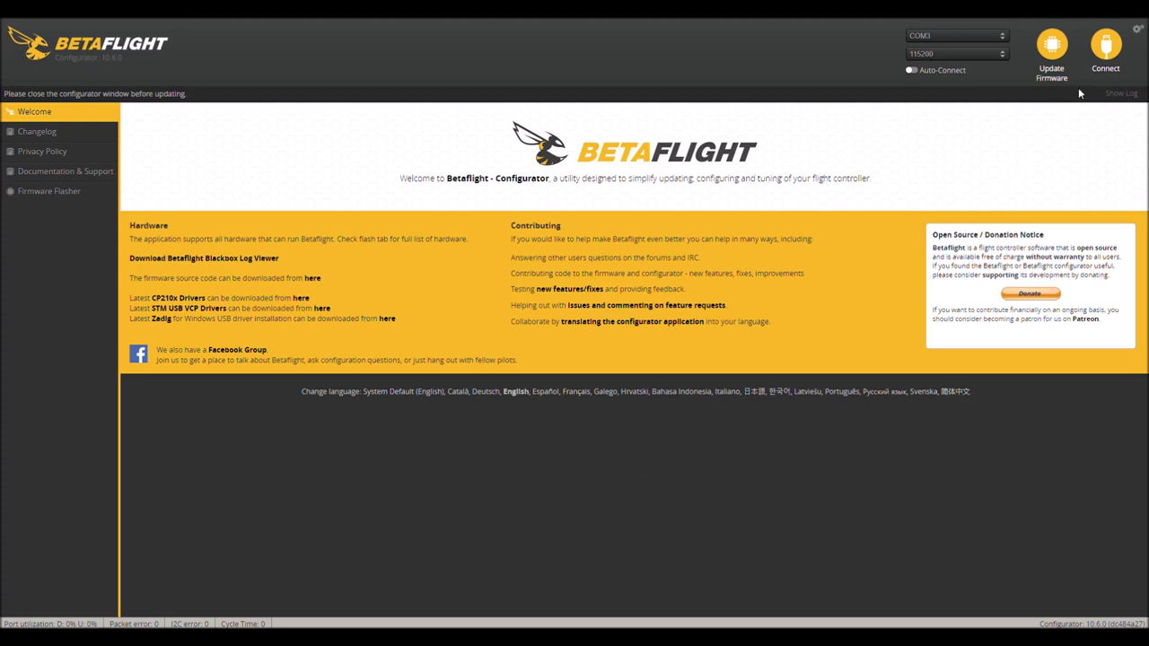
# - Switch to Betaflight Configurator, connect to the flight controller on COM3, and reset the Z axis of the 3D model view
pyautogui.click(1123, 48)
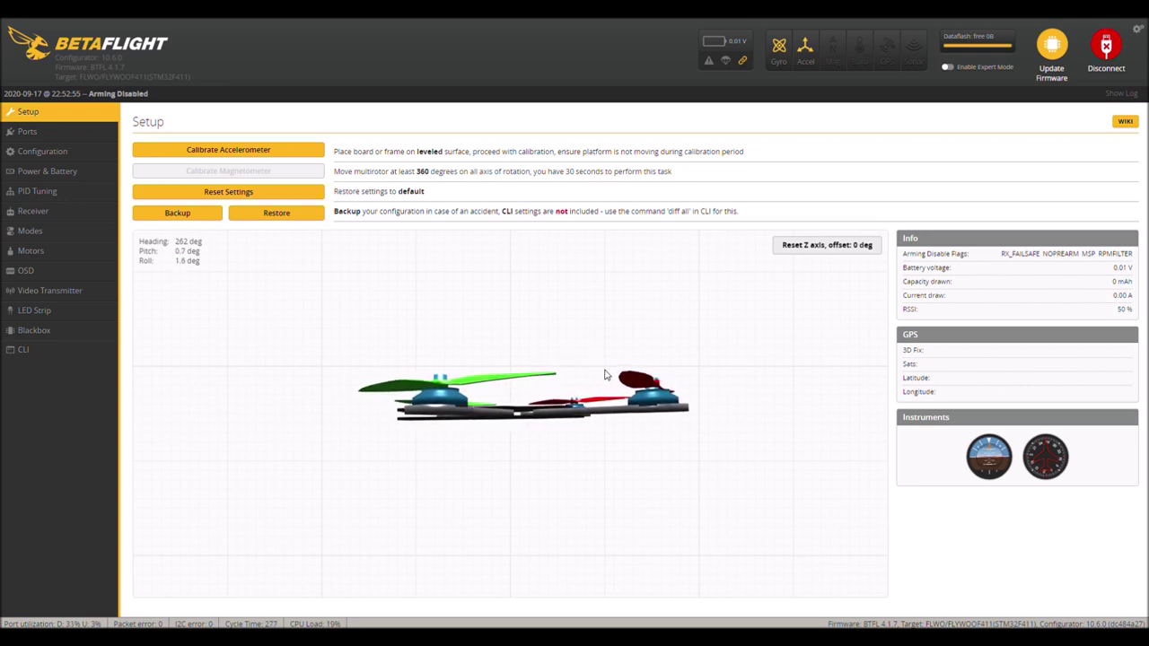
pyautogui.click(825, 247)
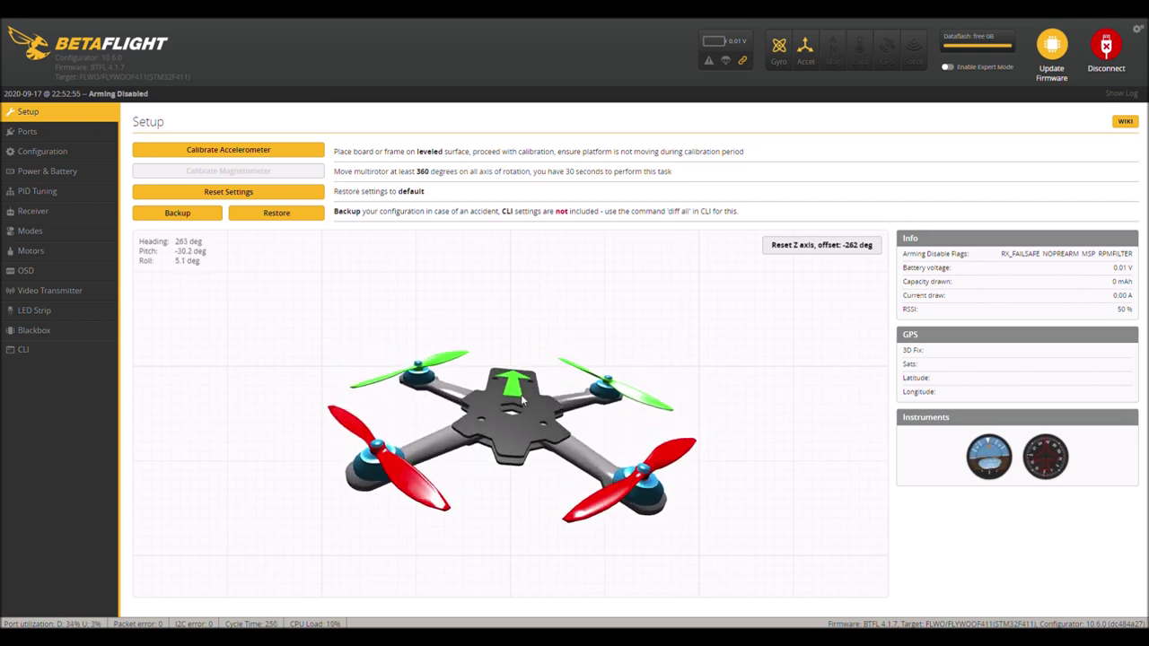
# - Examine the serial port assignments and the configuration of the mixer, ESC/motor, receiver and other features
pyautogui.click(64, 137)
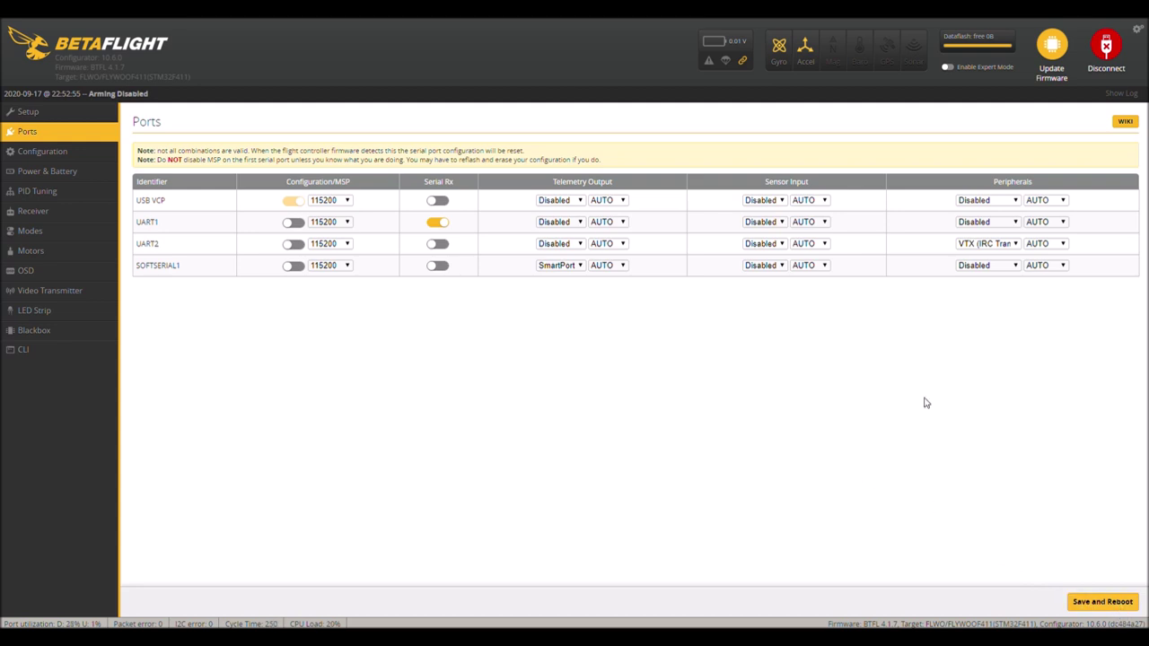
pyautogui.click(41, 153)
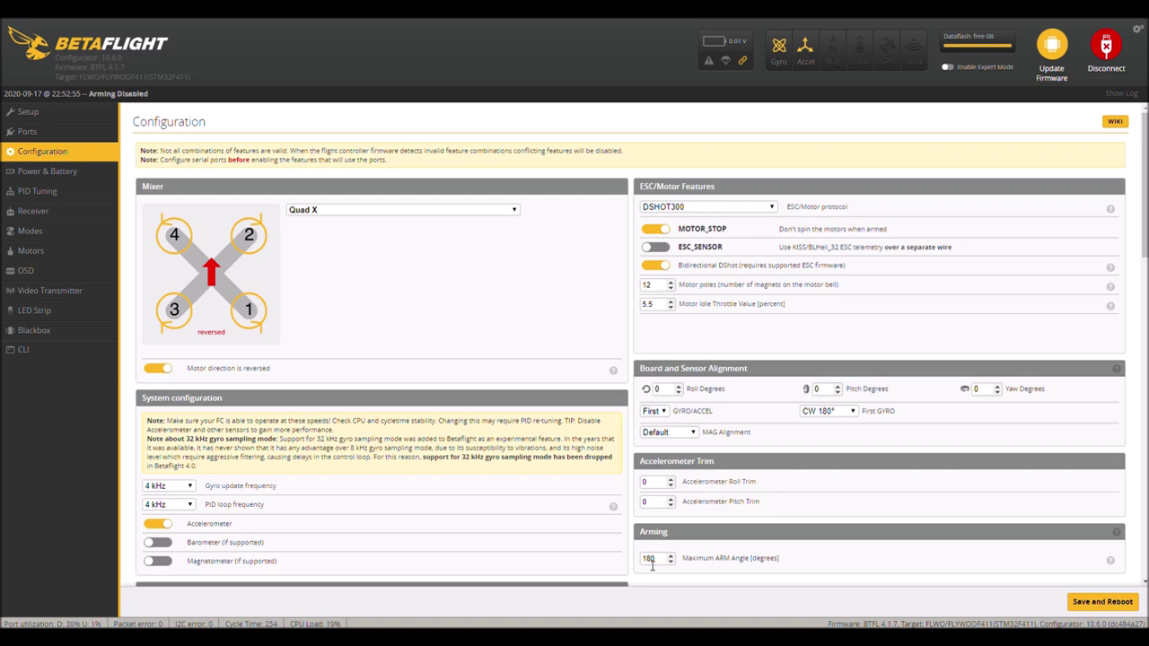
pyautogui.scroll(-1, 749, 546)
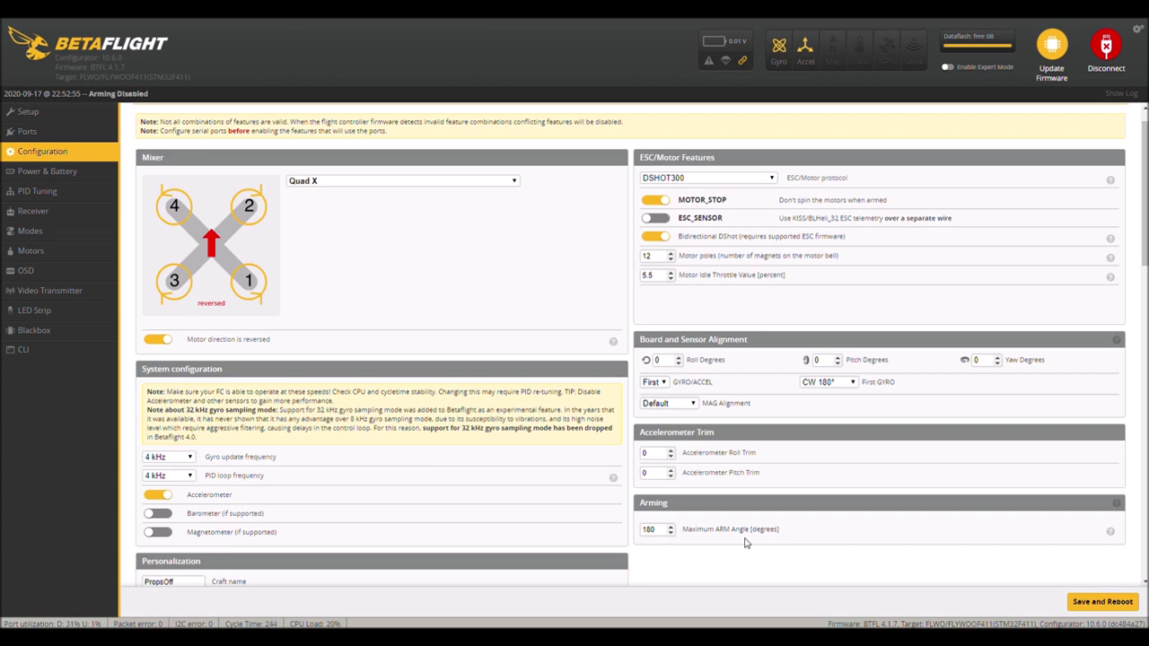
pyautogui.scroll(1, 982, 530)
pyautogui.scroll(-5, 982, 530)
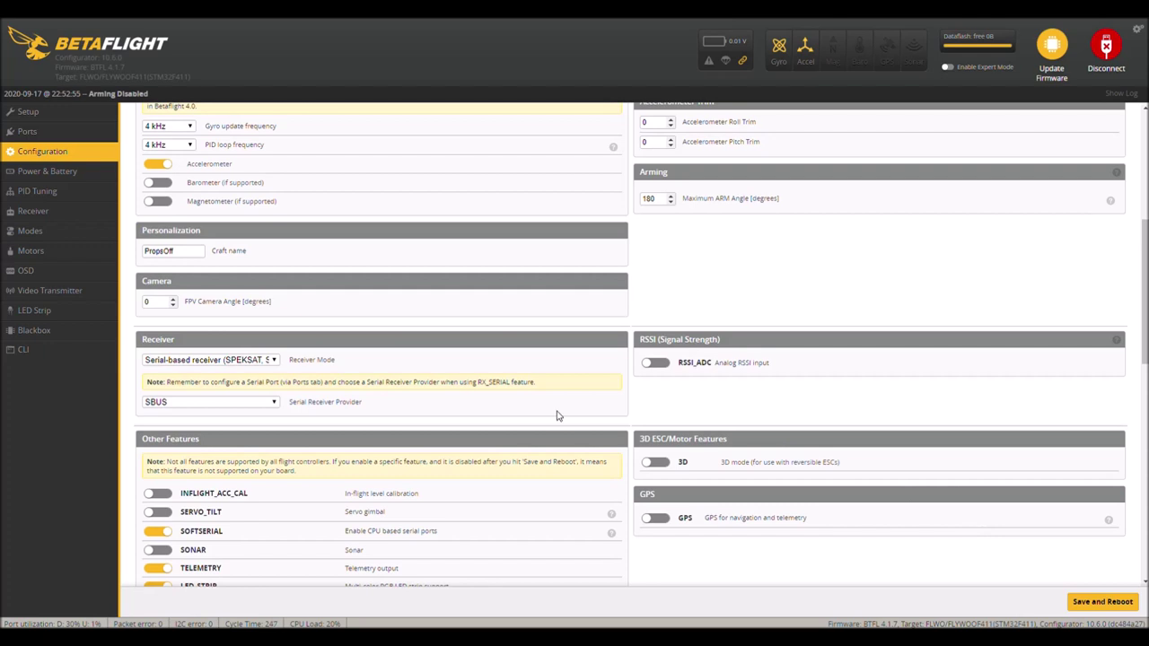
pyautogui.scroll(-2, 284, 413)
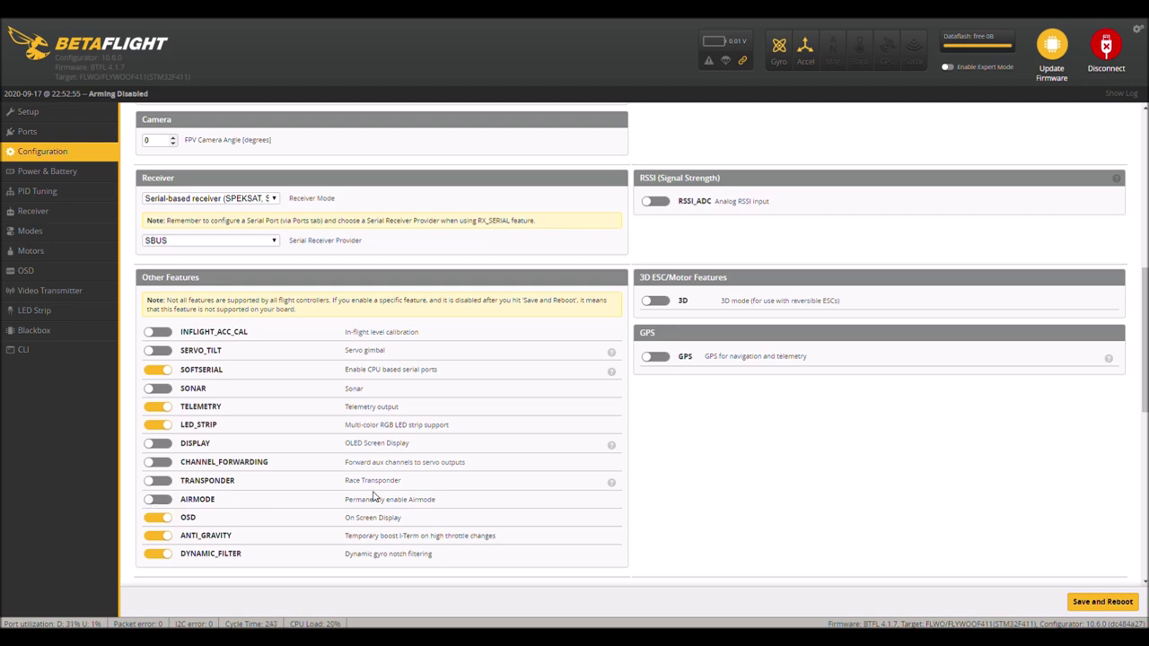
pyautogui.scroll(-3, 375, 497)
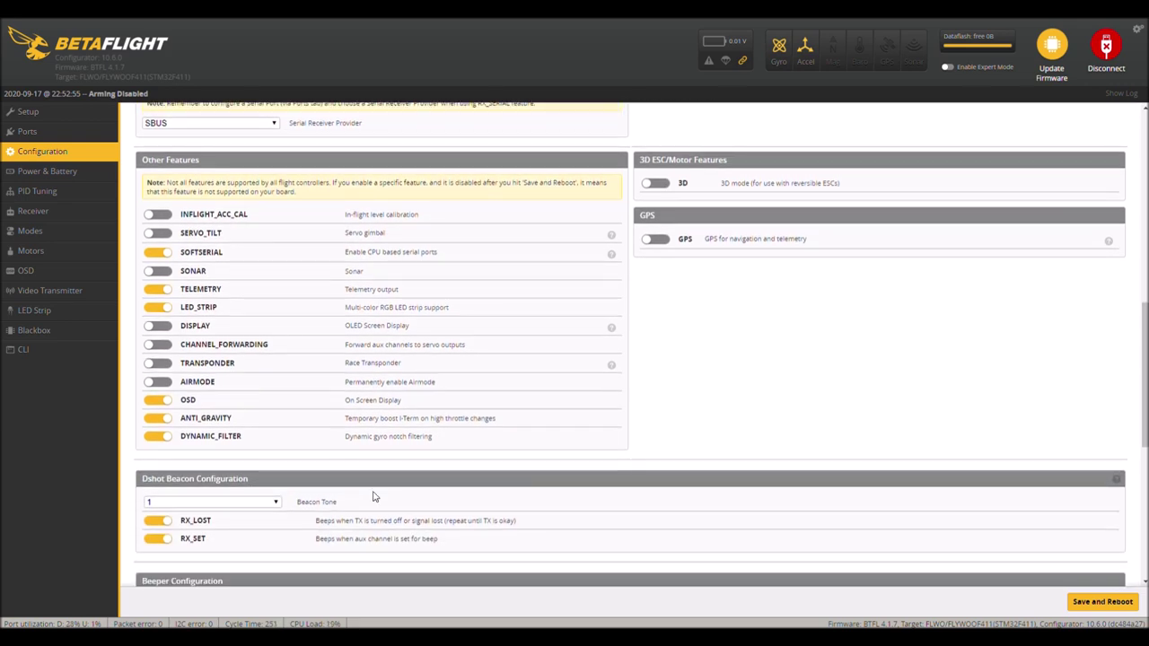
pyautogui.scroll(-1, 374, 497)
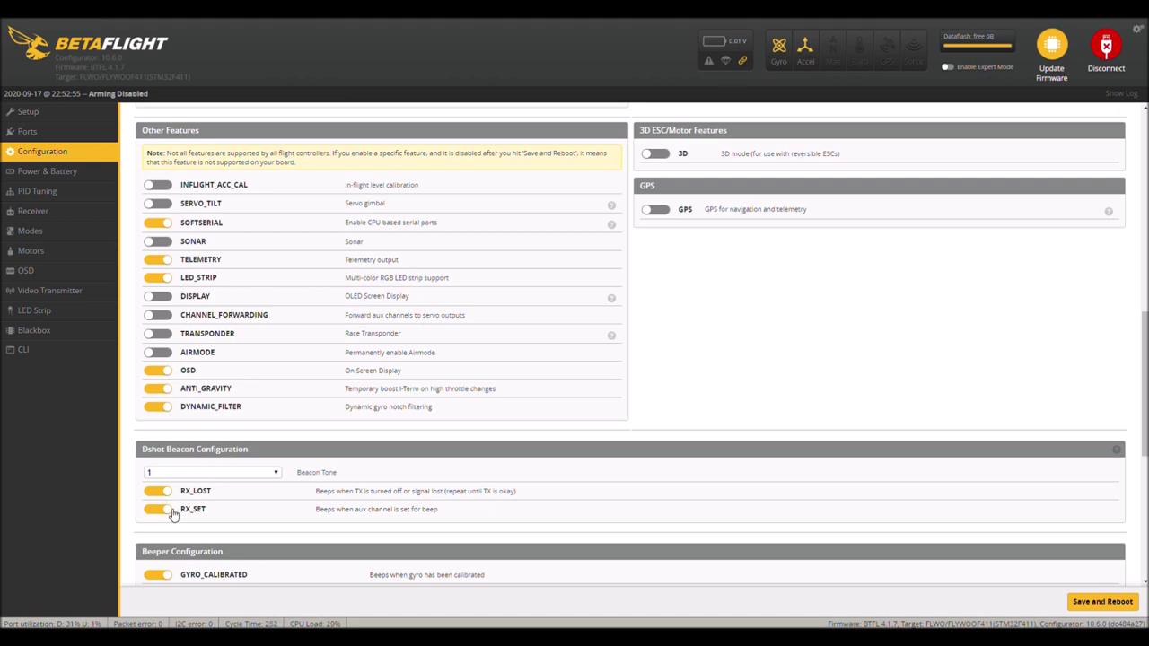
# - Check the Dshot beacon and beeper options in the flight controller configuration
pyautogui.scroll(-5, 266, 515)
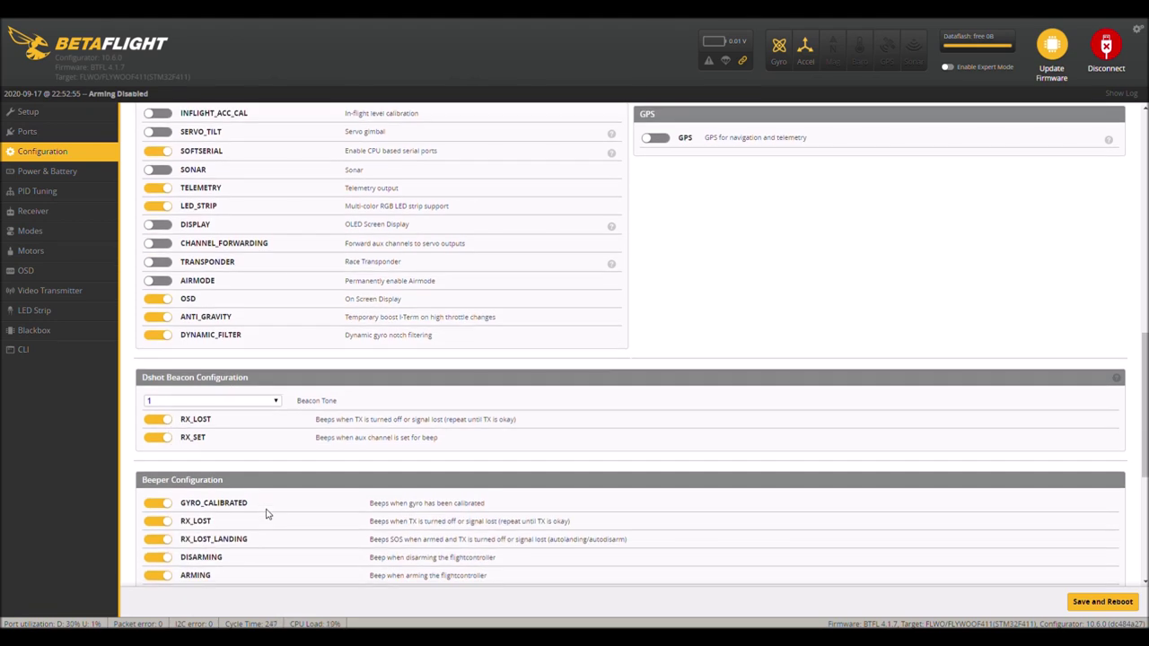
pyautogui.scroll(1, 267, 514)
pyautogui.scroll(-2, 266, 515)
pyautogui.scroll(-3, 267, 514)
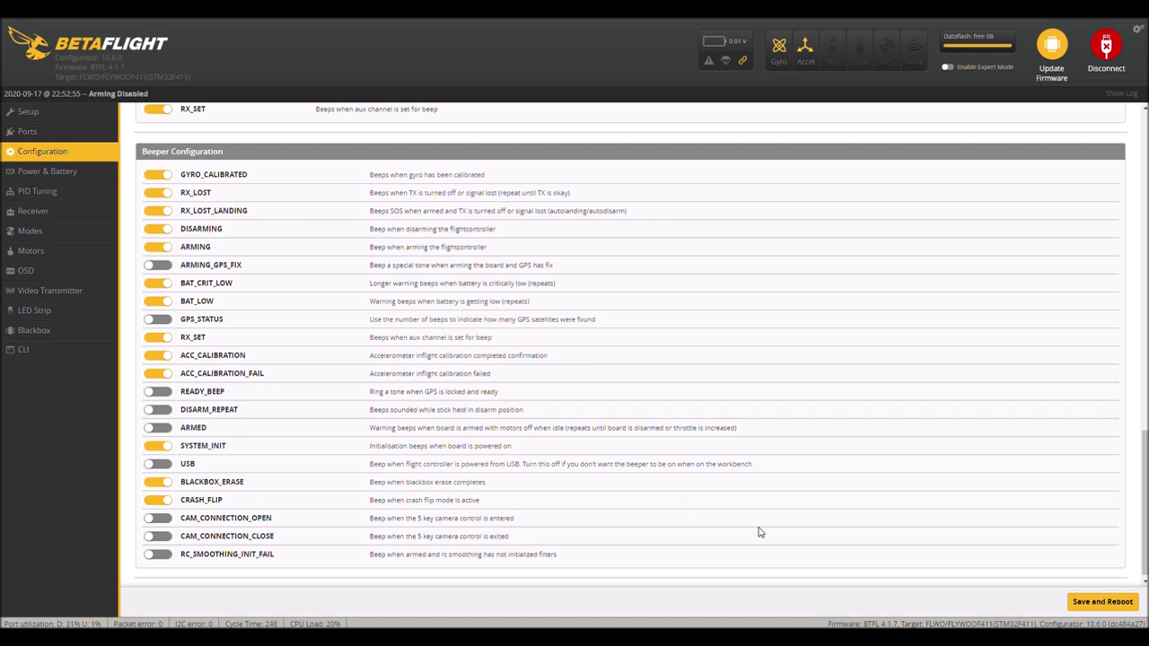
pyautogui.click(1102, 603)
# - Check the battery's cell voltage limits, including the warning voltage, and view the PID profile settings
pyautogui.click(67, 172)
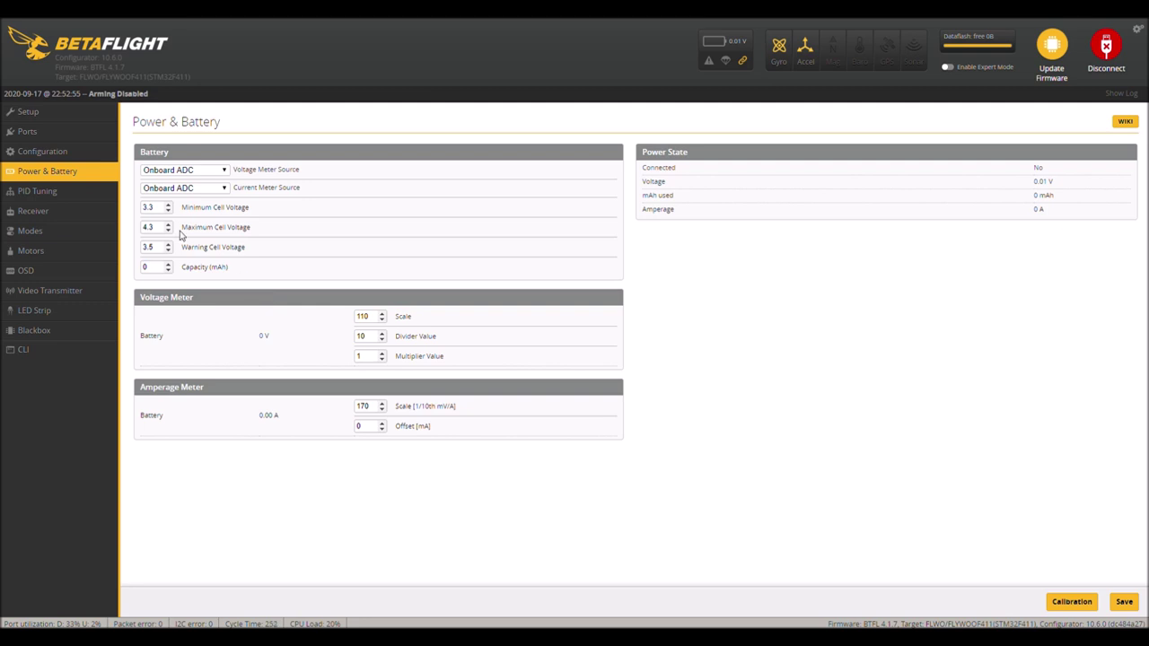
pyautogui.moveTo(153, 251); pyautogui.dragTo(141, 250)
pyautogui.click(86, 197)
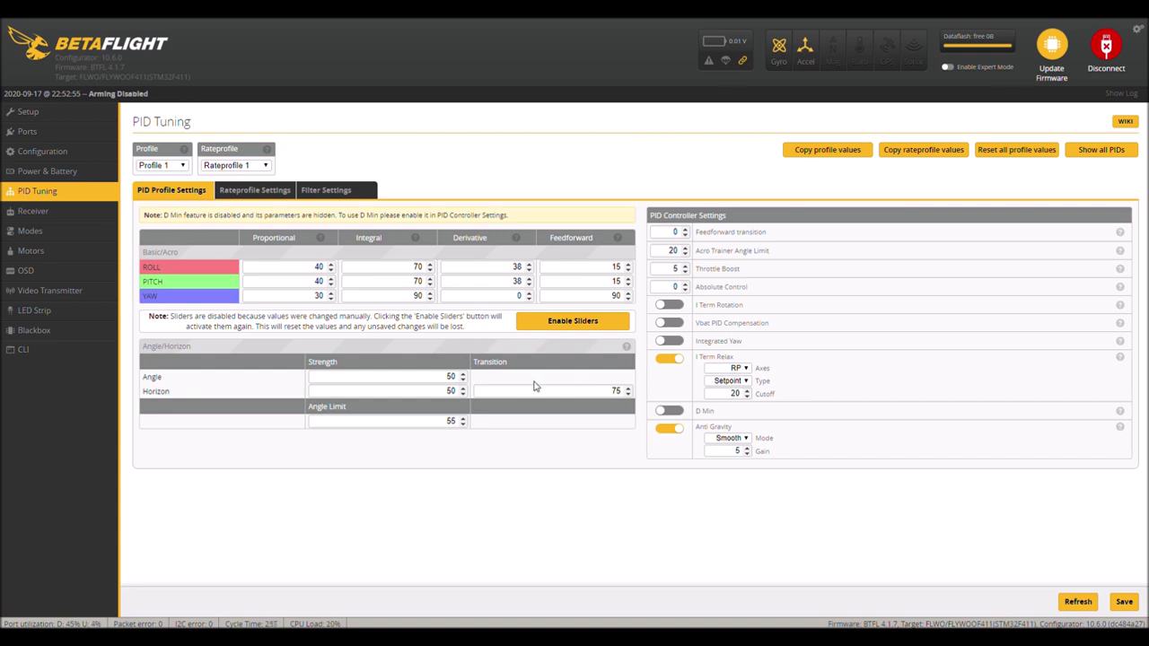
# - Examine the rateprofile settings and the gyro, D-term, RPM and dynamic notch filter settings
pyautogui.click(259, 194)
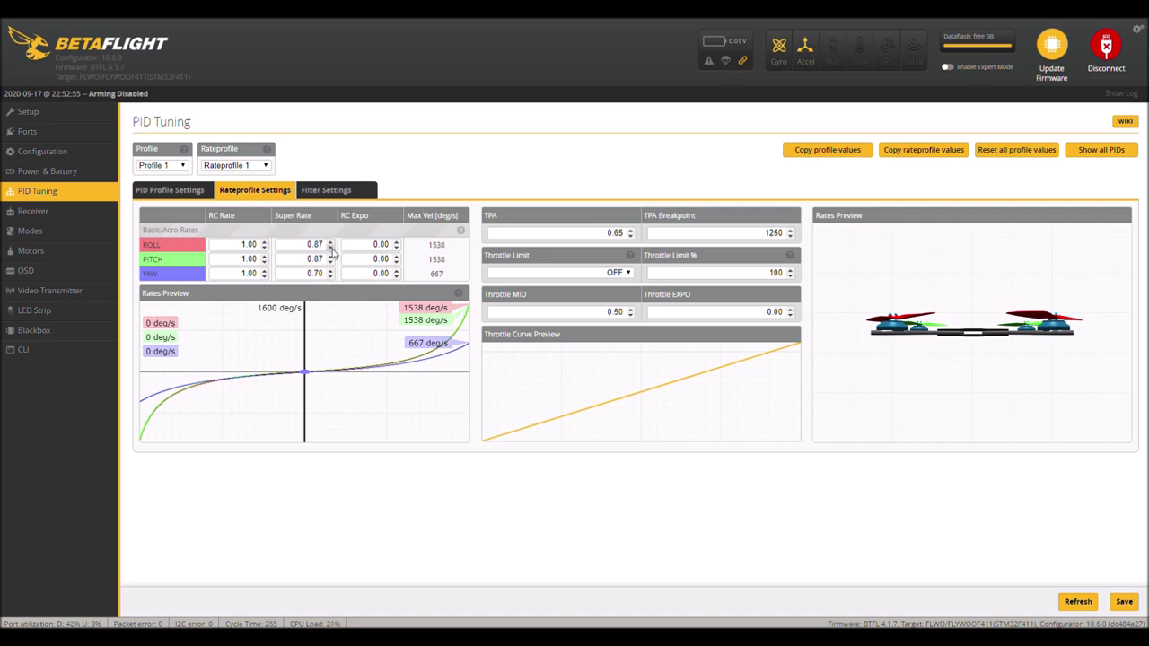
pyautogui.click(346, 196)
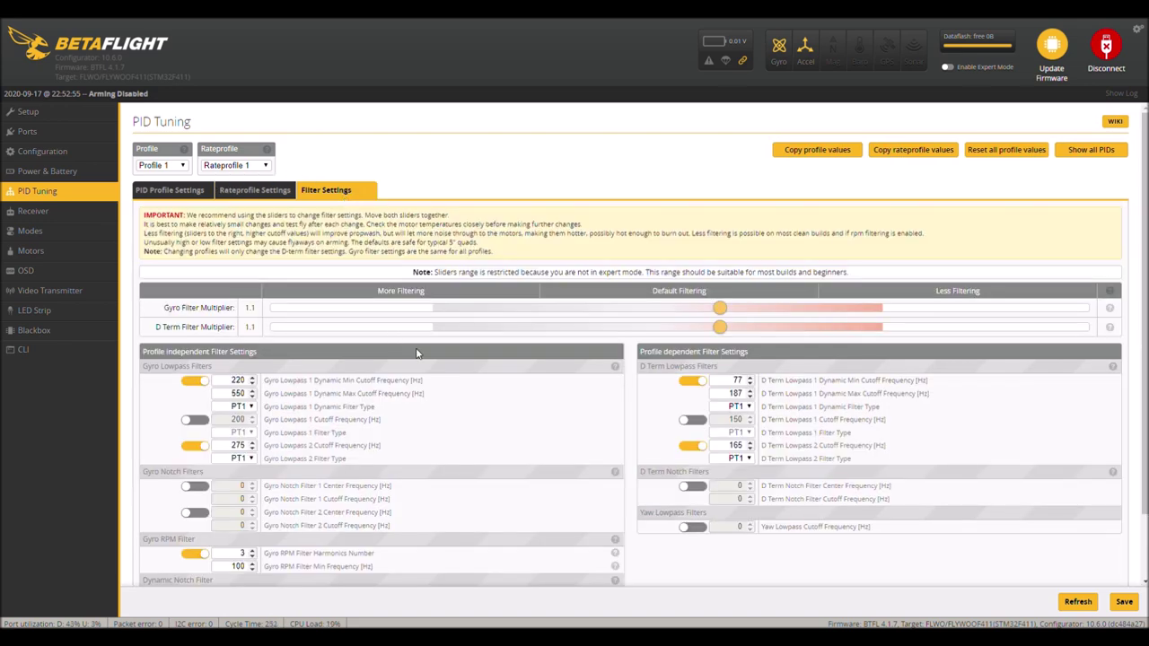
pyautogui.scroll(-1, 416, 353)
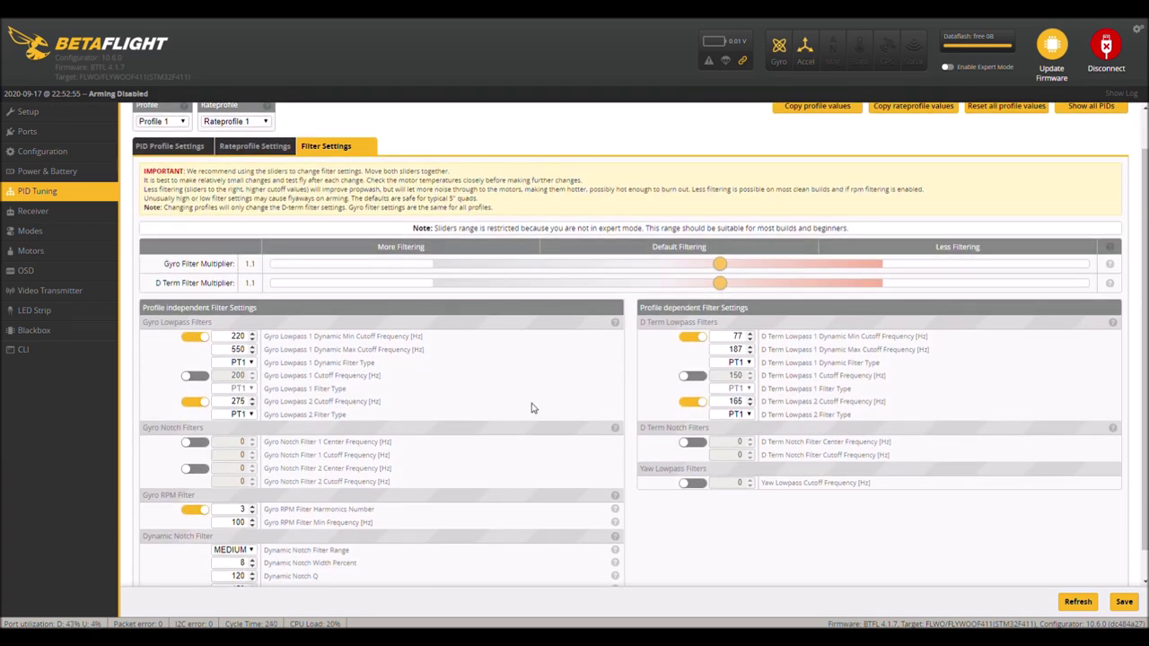
pyautogui.scroll(-1, 493, 438)
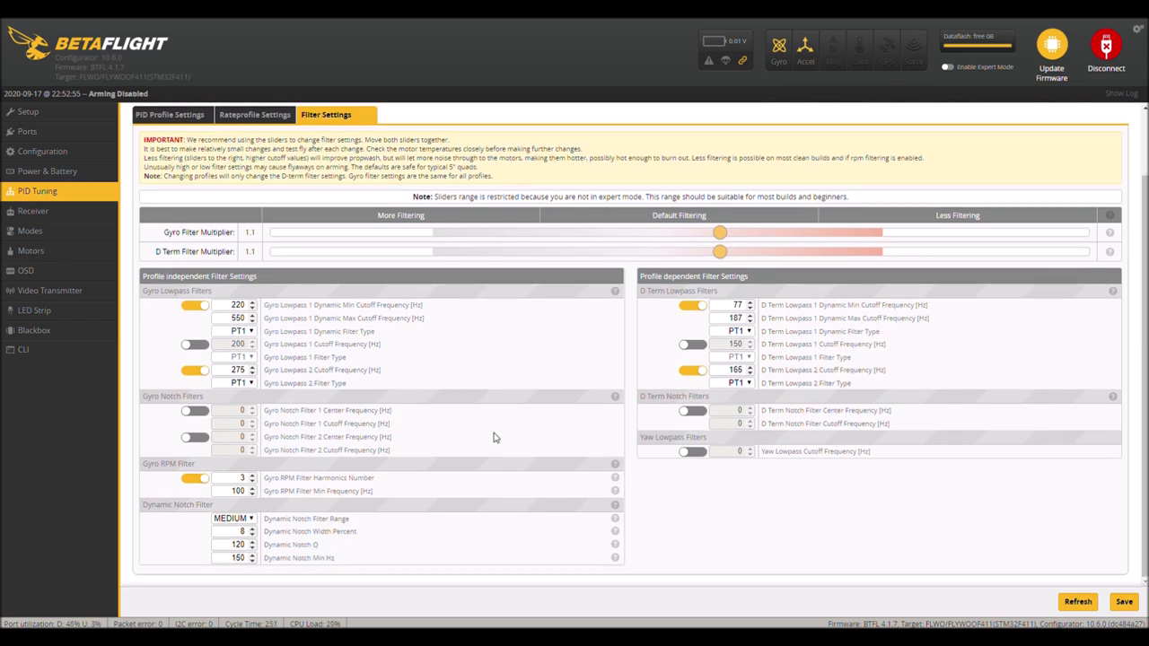
pyautogui.scroll(2, 493, 437)
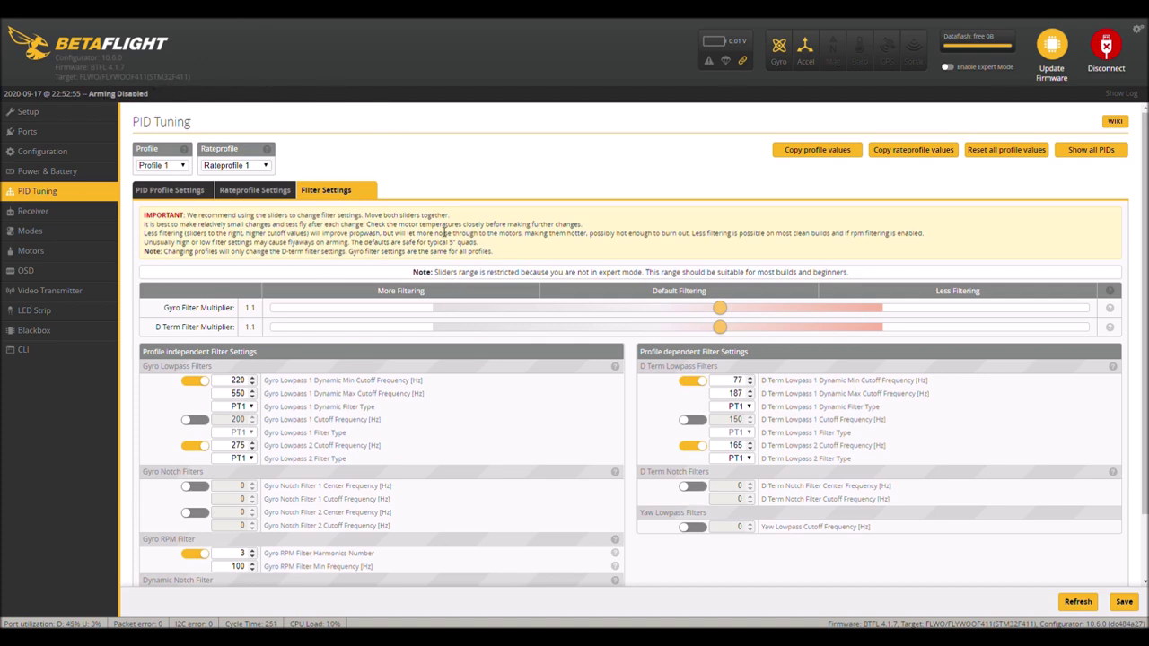
pyautogui.scroll(-2, 443, 233)
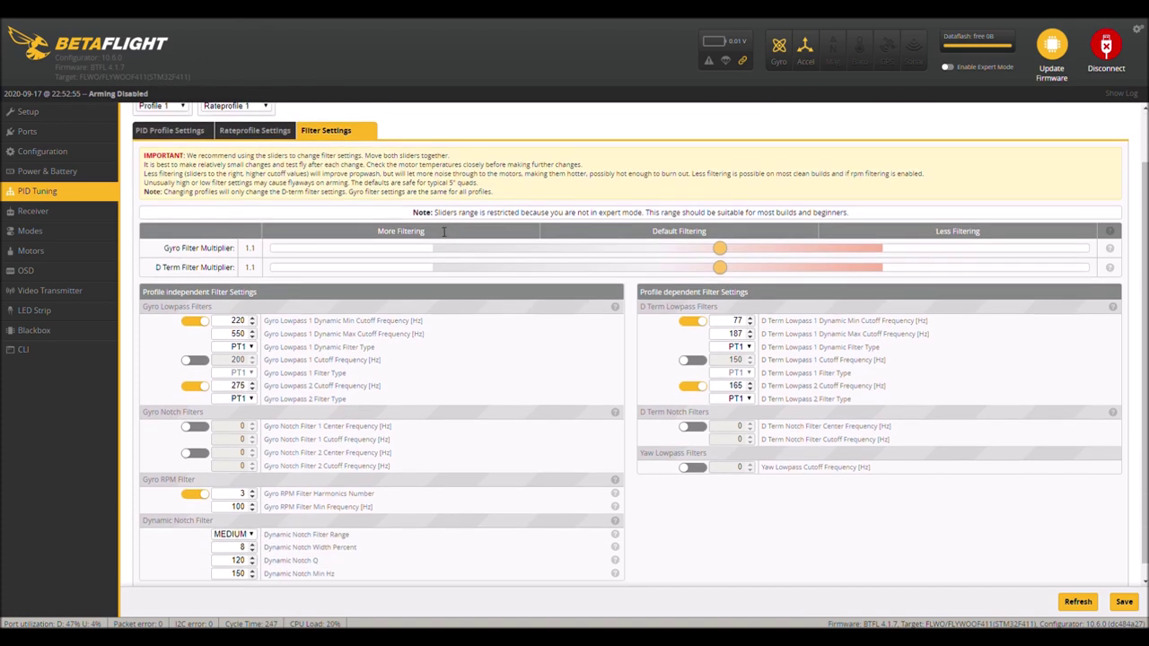
pyautogui.scroll(2, 442, 233)
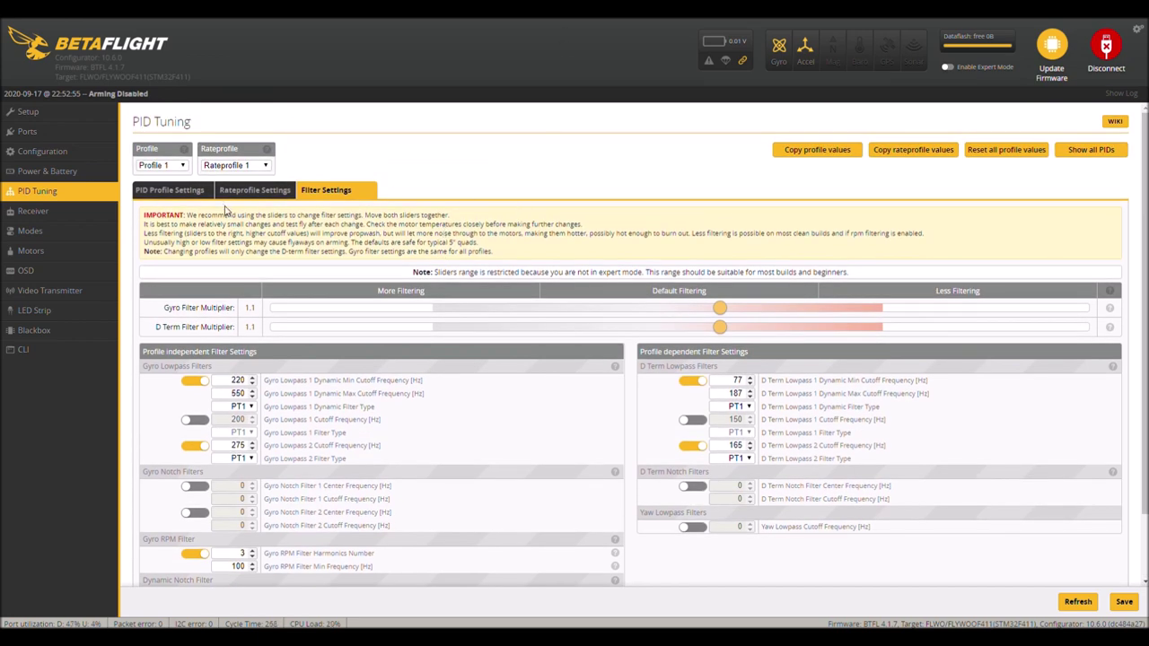
pyautogui.scroll(-2, 364, 369)
pyautogui.scroll(1, 365, 369)
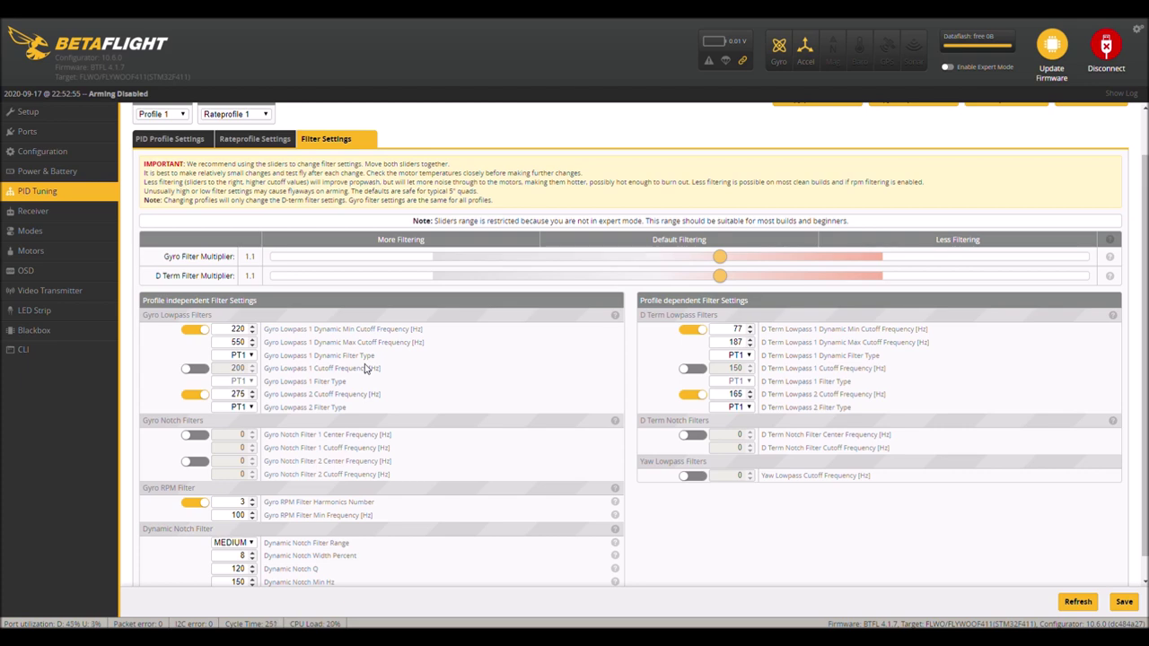
pyautogui.scroll(-1, 365, 369)
pyautogui.scroll(3, 367, 355)
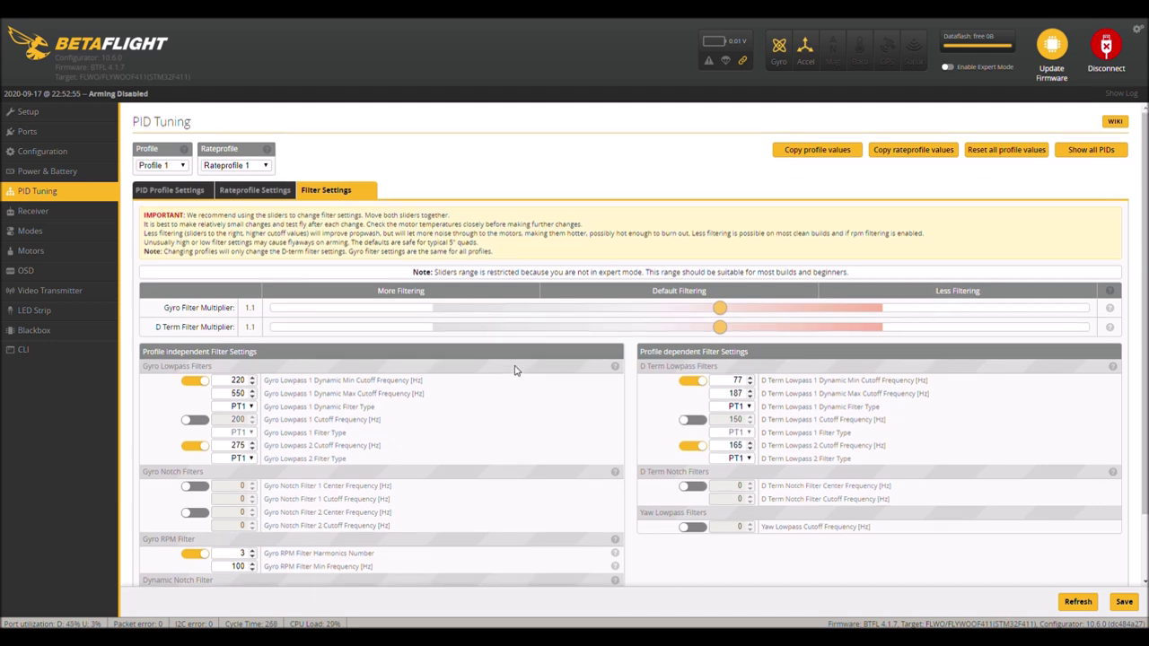
pyautogui.scroll(-3, 517, 371)
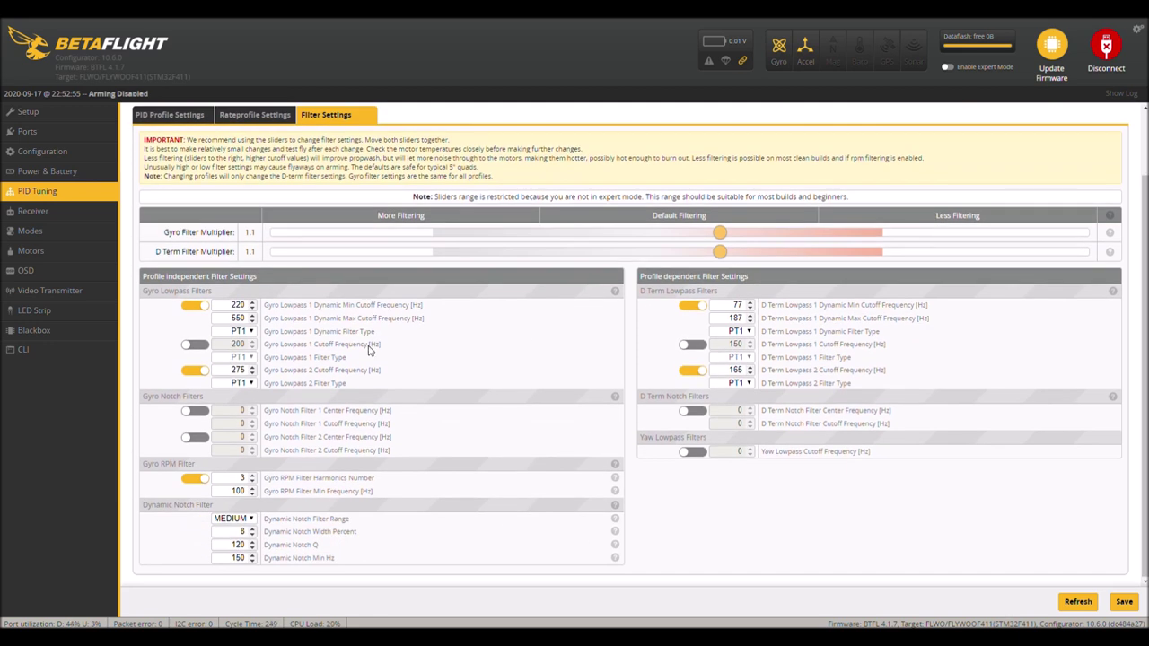
# - Check the receiver channel readings and the AUX channel ranges assigned to each flight mode
pyautogui.click(36, 211)
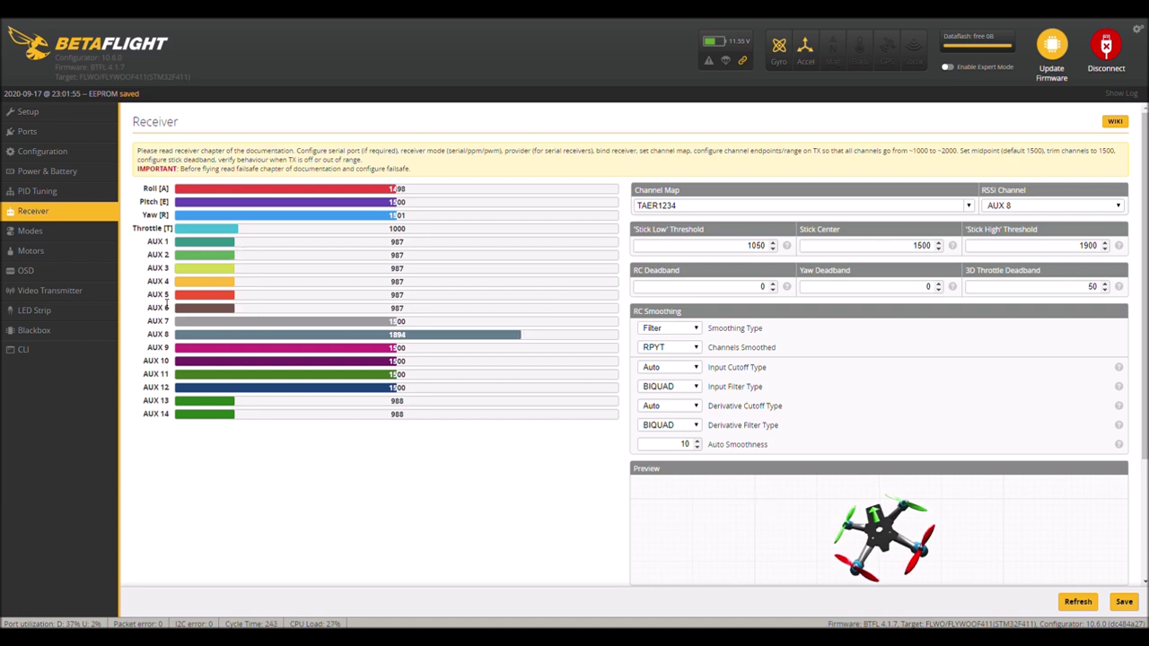
pyautogui.click(93, 237)
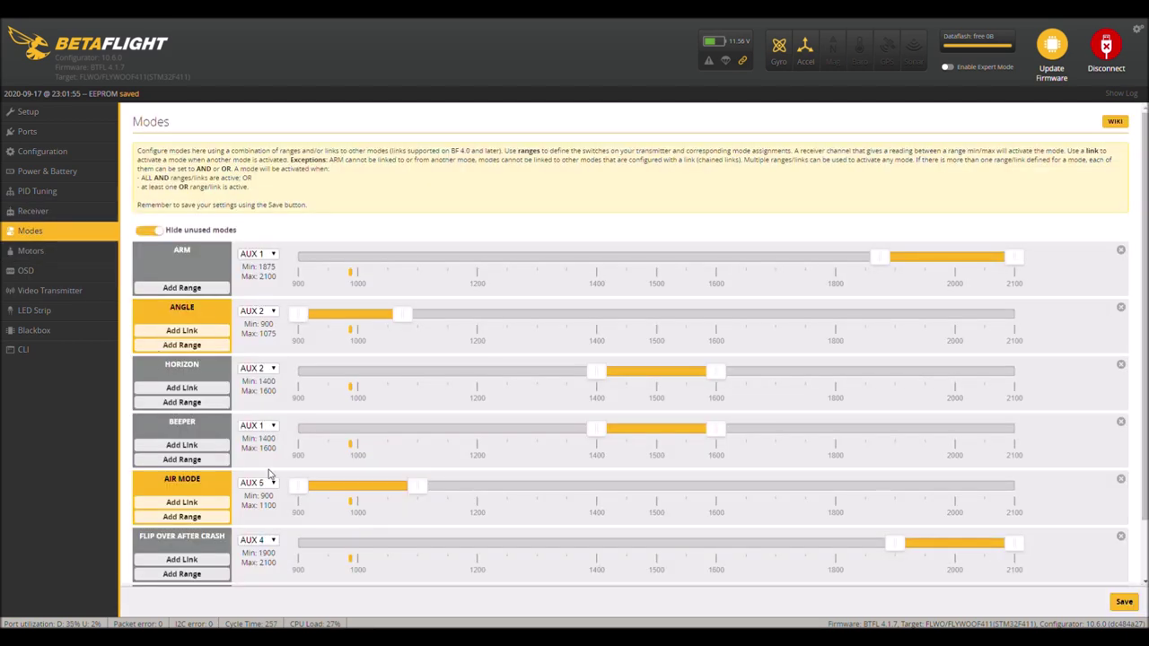
pyautogui.scroll(-1, 269, 474)
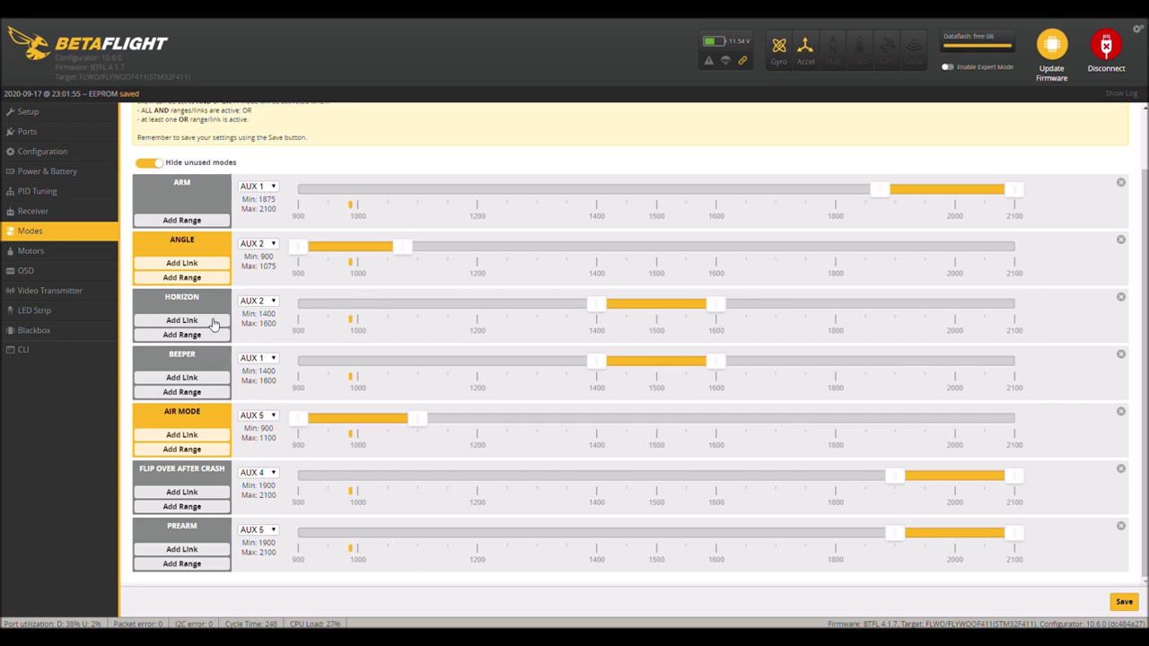
# - View the motor controls and briefly switch the motor test mode's risk acknowledgement on and off again
pyautogui.click(90, 252)
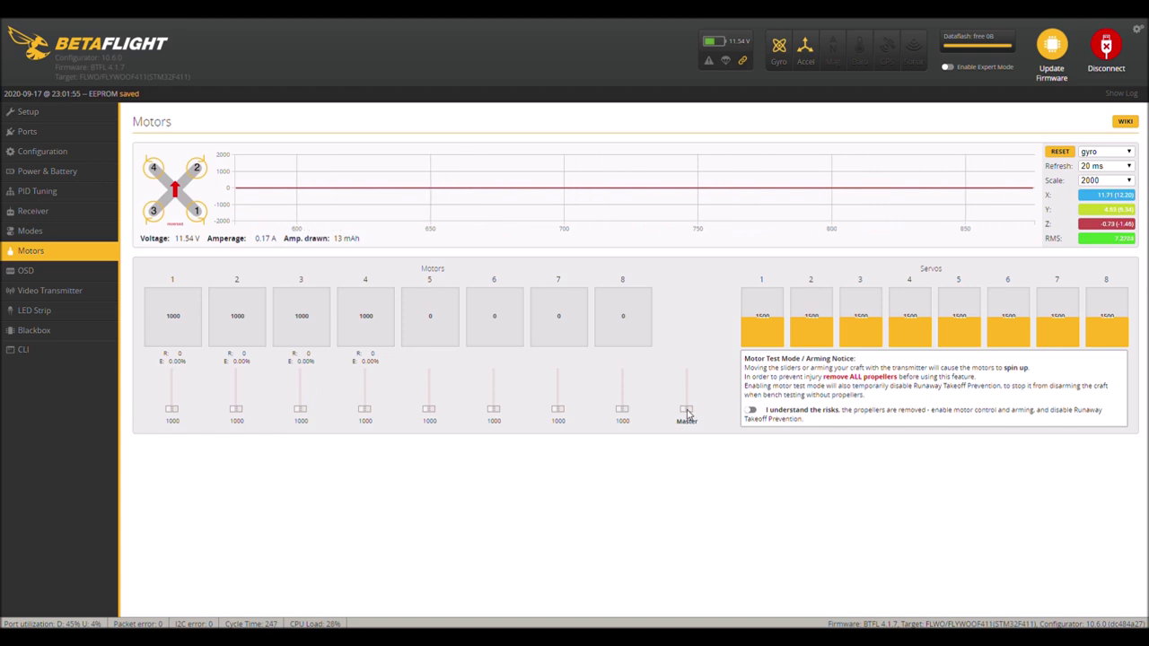
pyautogui.click(754, 411)
pyautogui.click(754, 411)
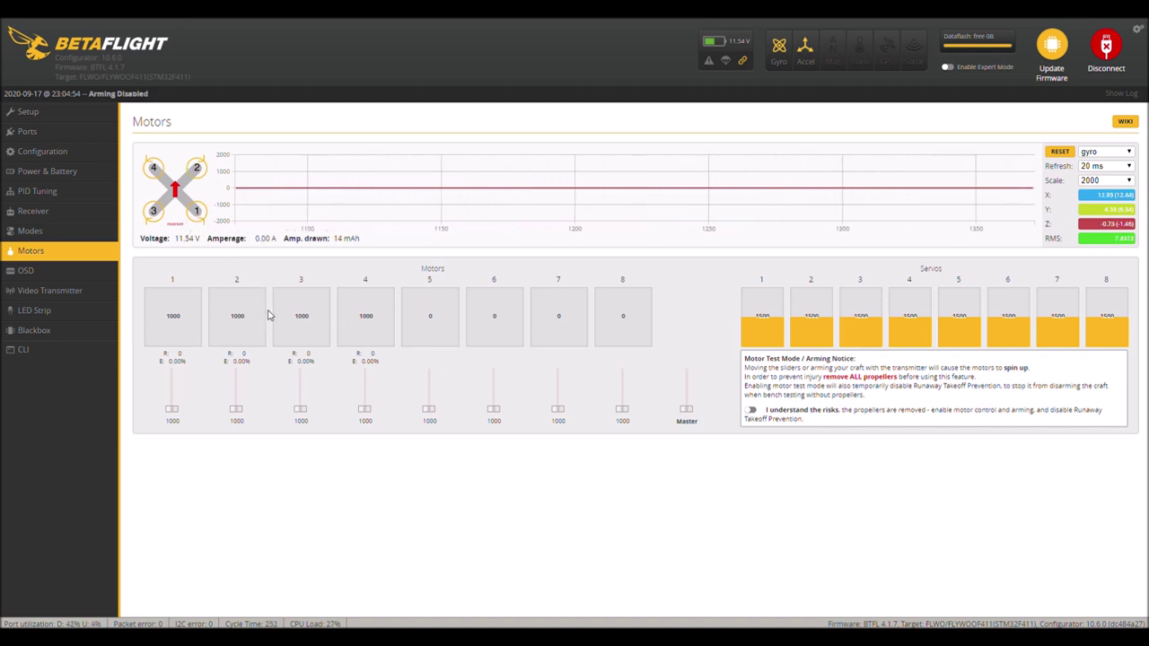
# - Examine the OSD elements, timers, alarms, warnings and post-flight statistics
pyautogui.click(87, 273)
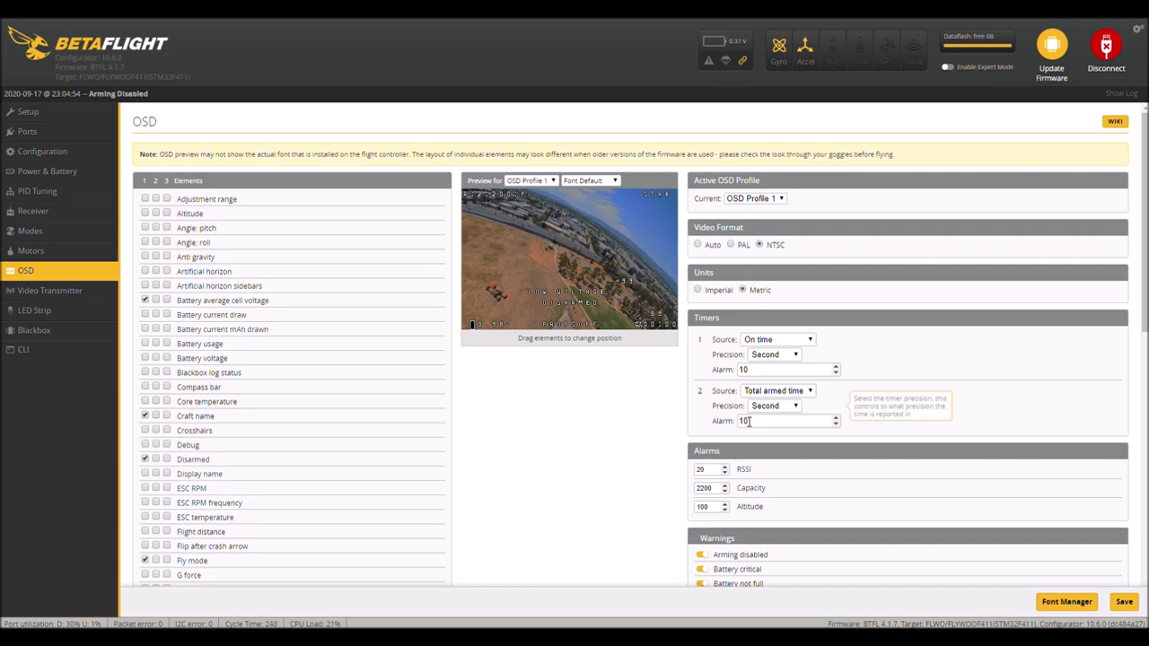
pyautogui.scroll(-2, 748, 421)
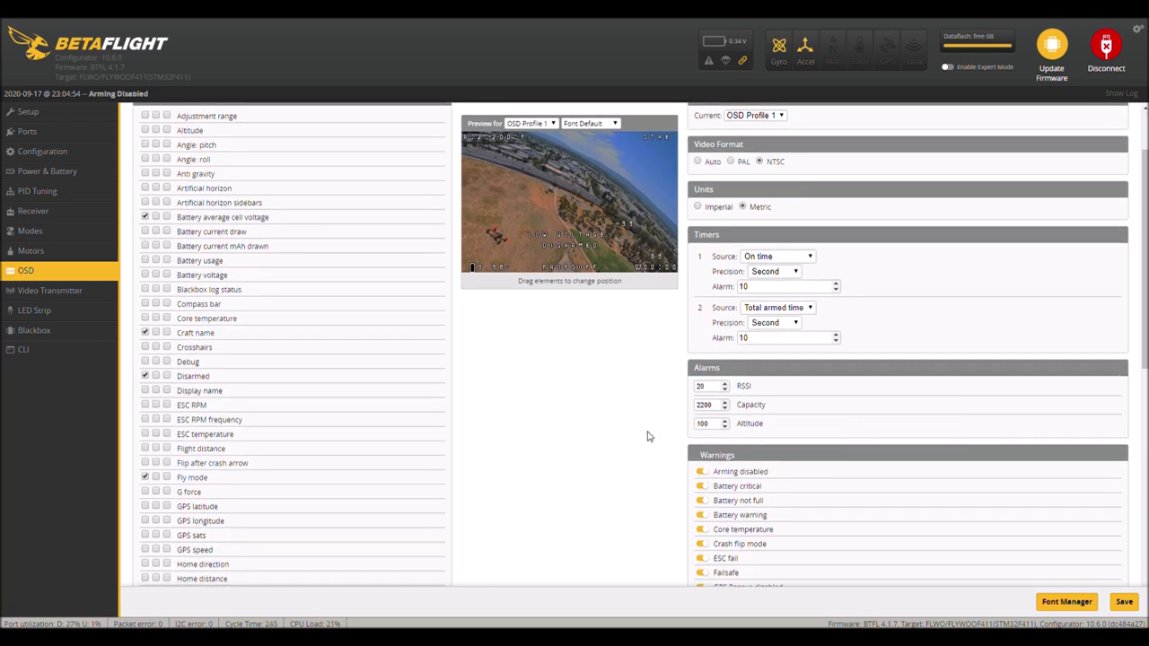
pyautogui.scroll(-2, 627, 437)
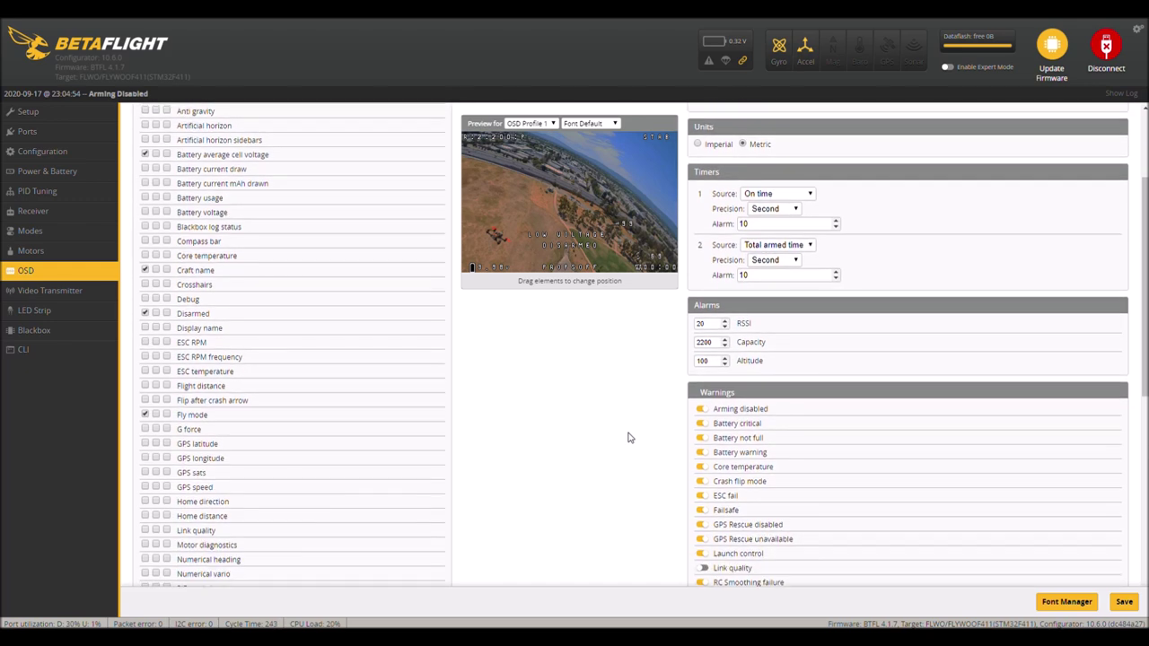
pyautogui.scroll(-8, 628, 437)
pyautogui.scroll(-3, 628, 437)
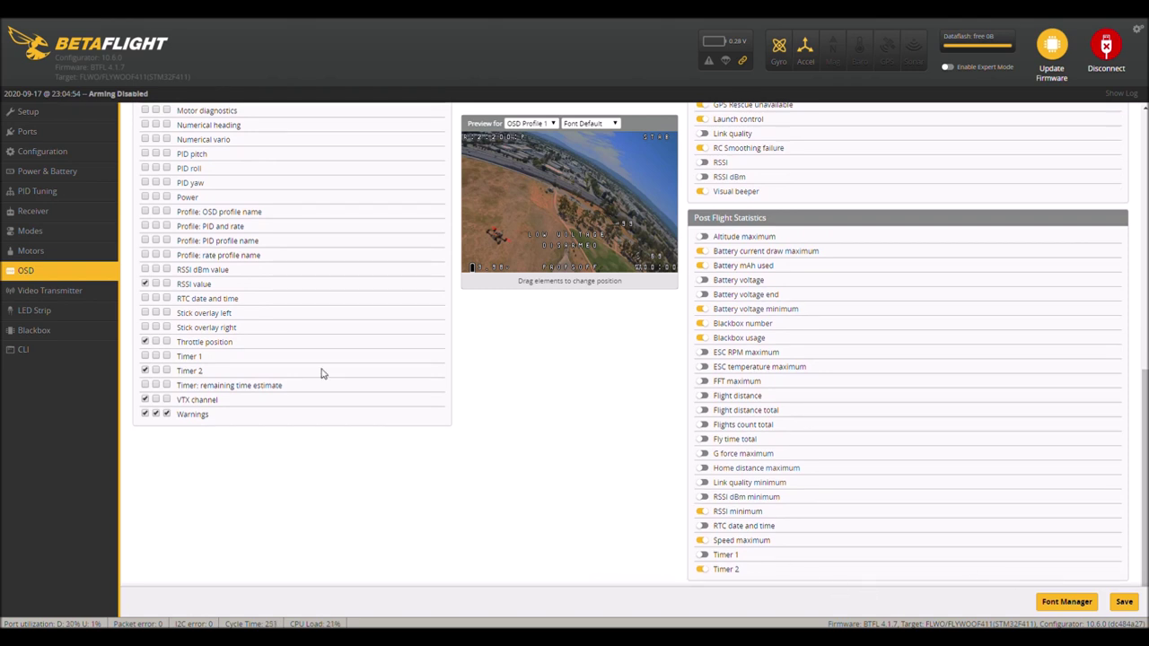
# - Review the video transmitter's selected mode and VTX table, and view the LED strip layout
pyautogui.click(100, 293)
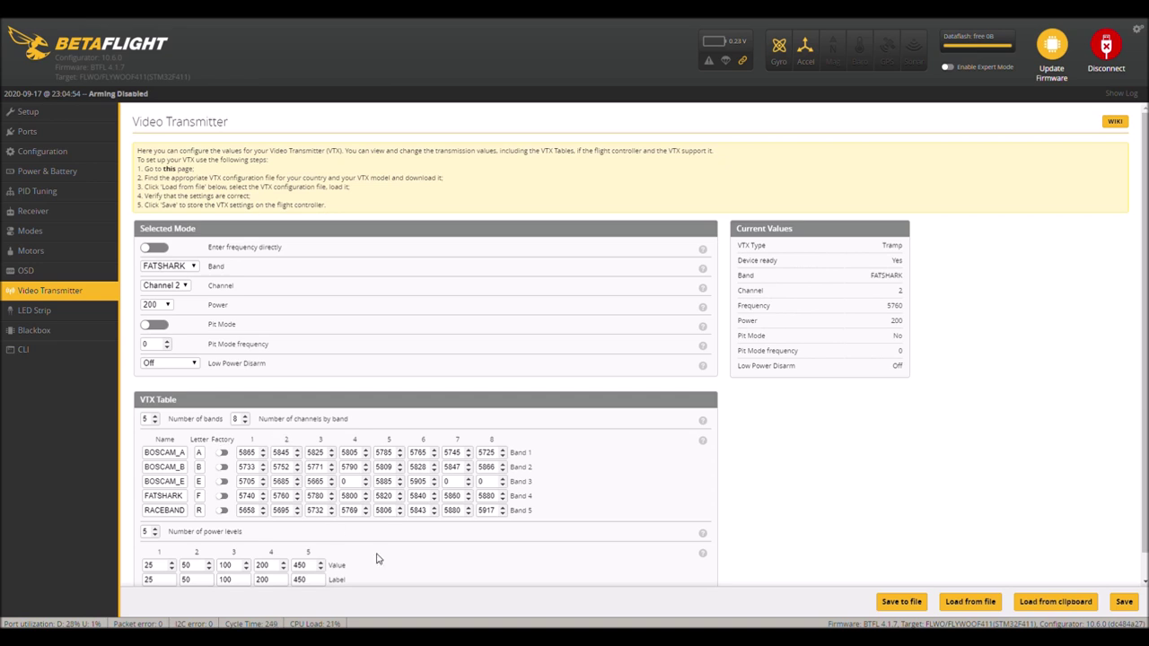
pyautogui.scroll(-1, 377, 559)
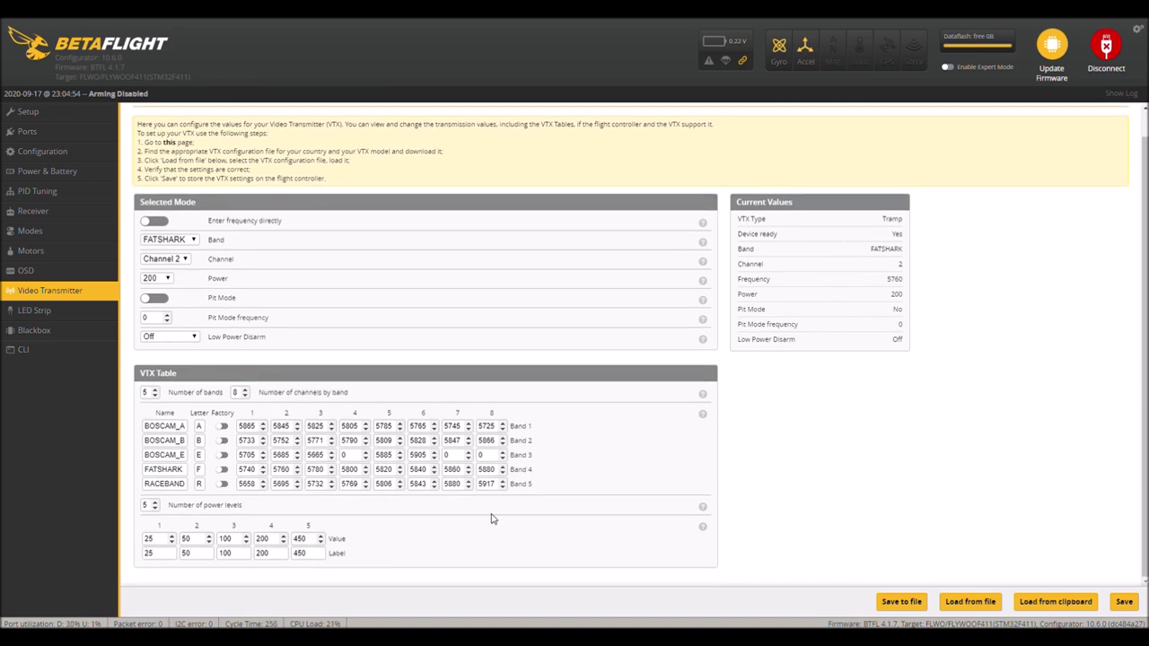
pyautogui.scroll(1, 494, 519)
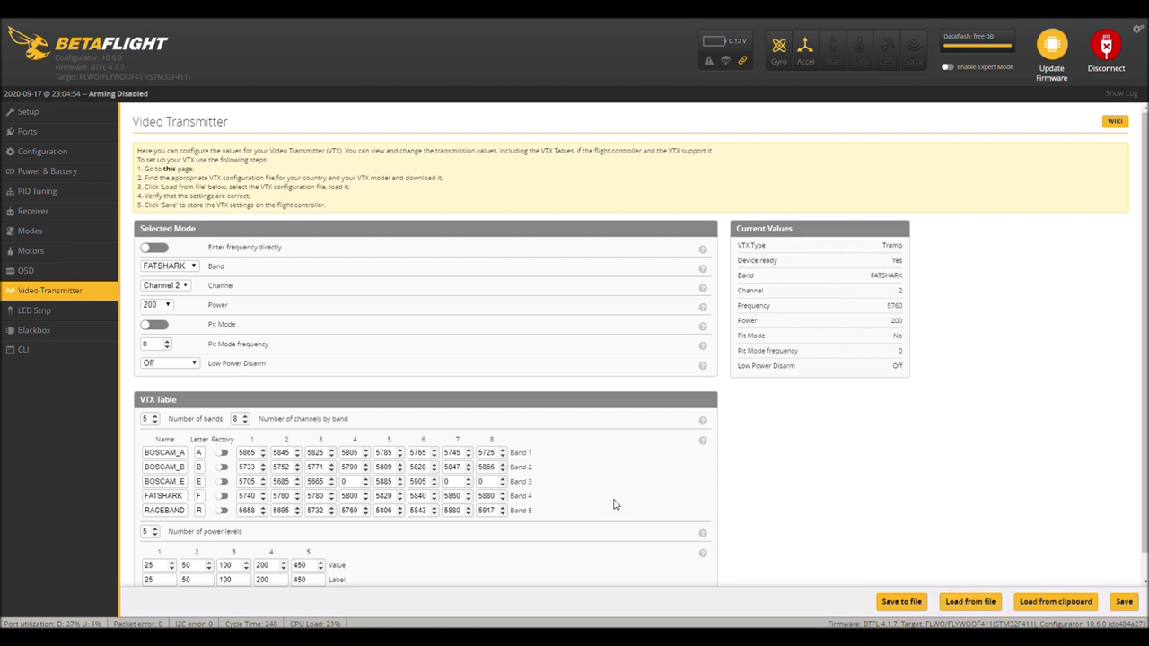
pyautogui.scroll(-2, 537, 525)
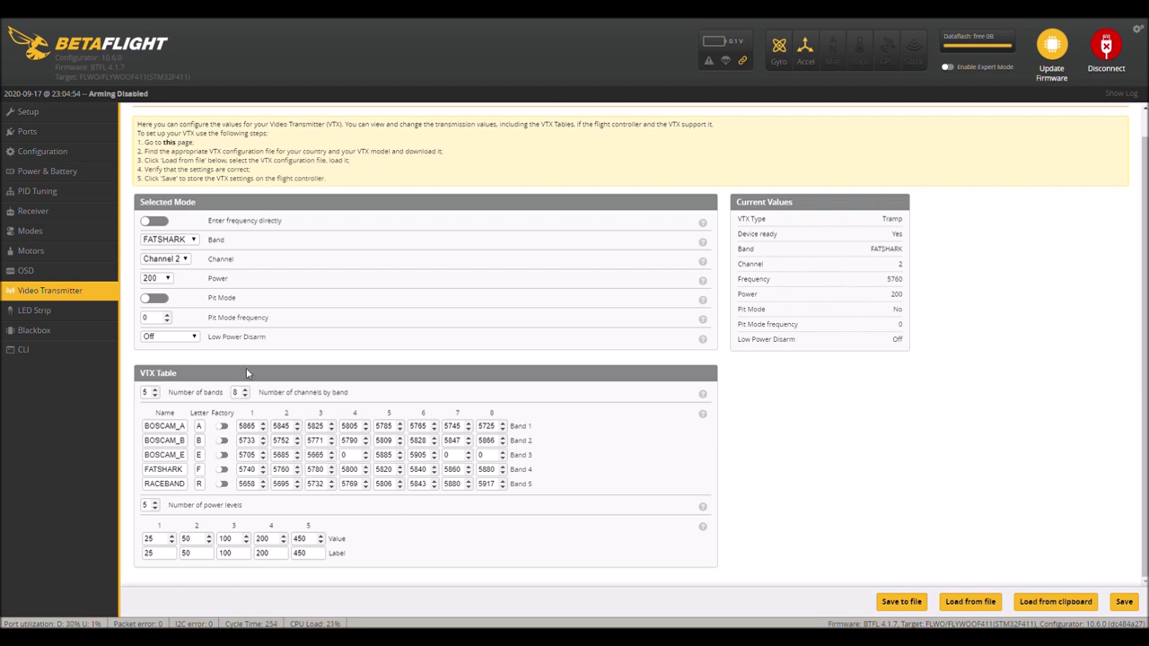
pyautogui.click(74, 319)
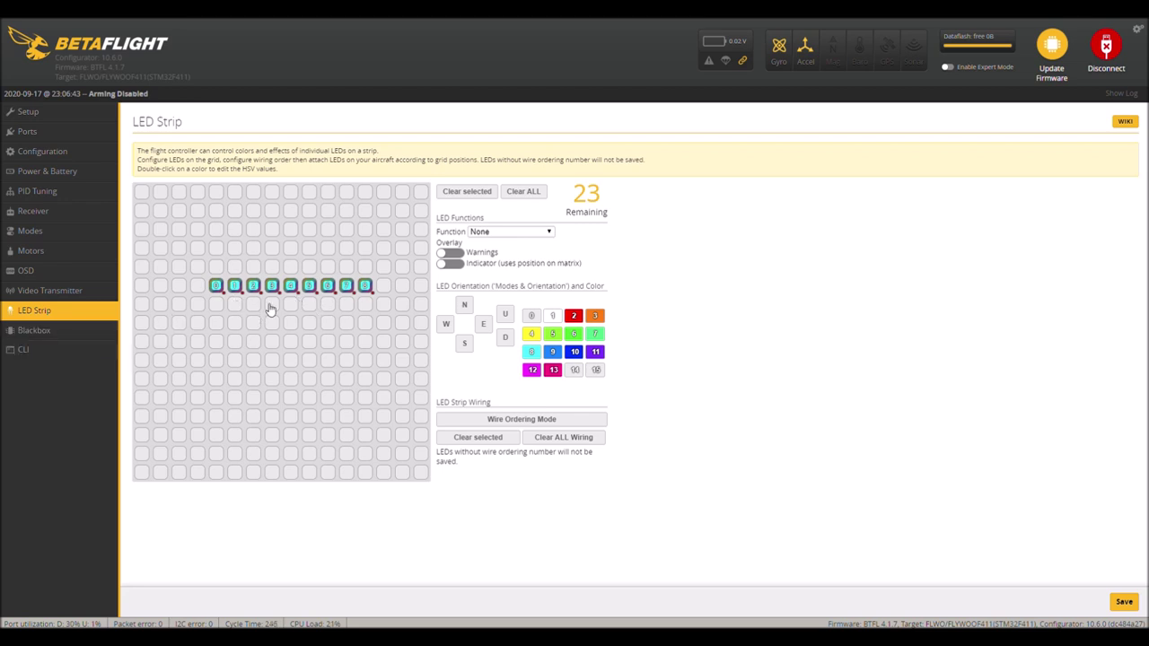
# - Open the flight controller's command line and query the firmware with the version command
pyautogui.click(40, 358)
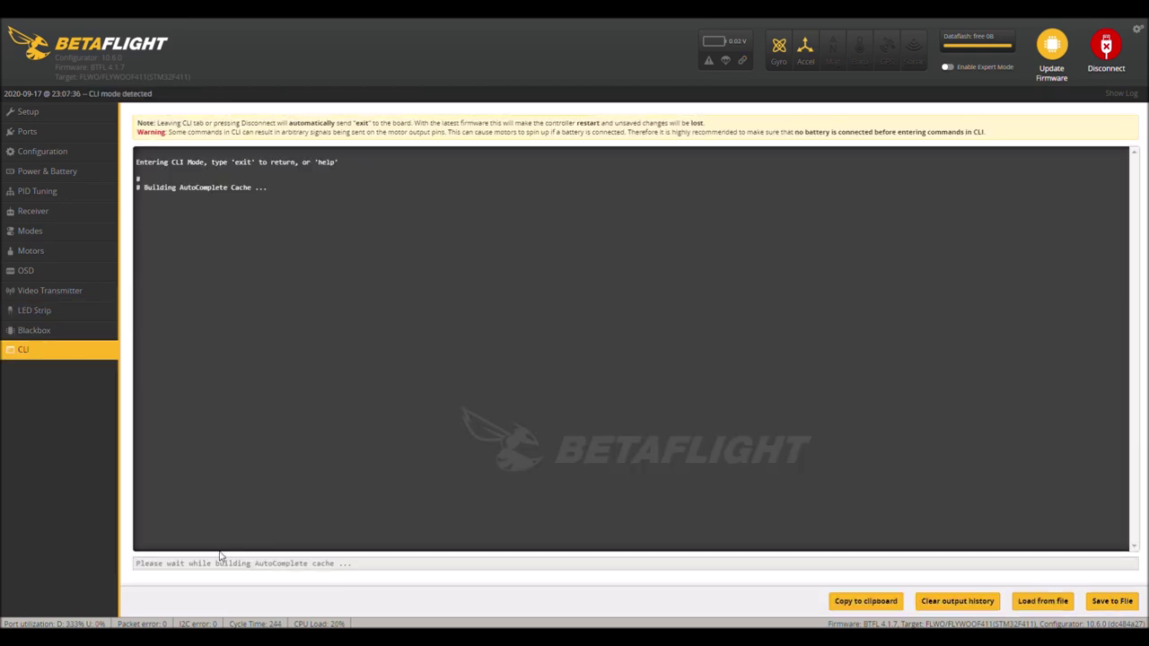
pyautogui.write('vwrsion')
pyautogui.press('Return')
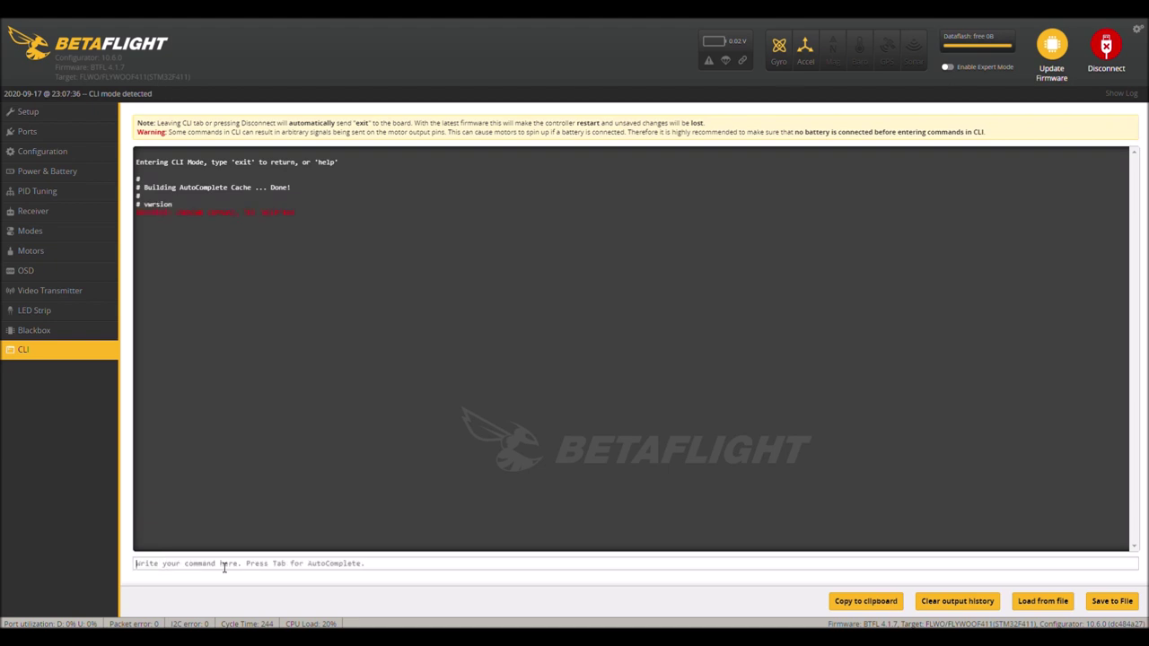
pyautogui.write('v')
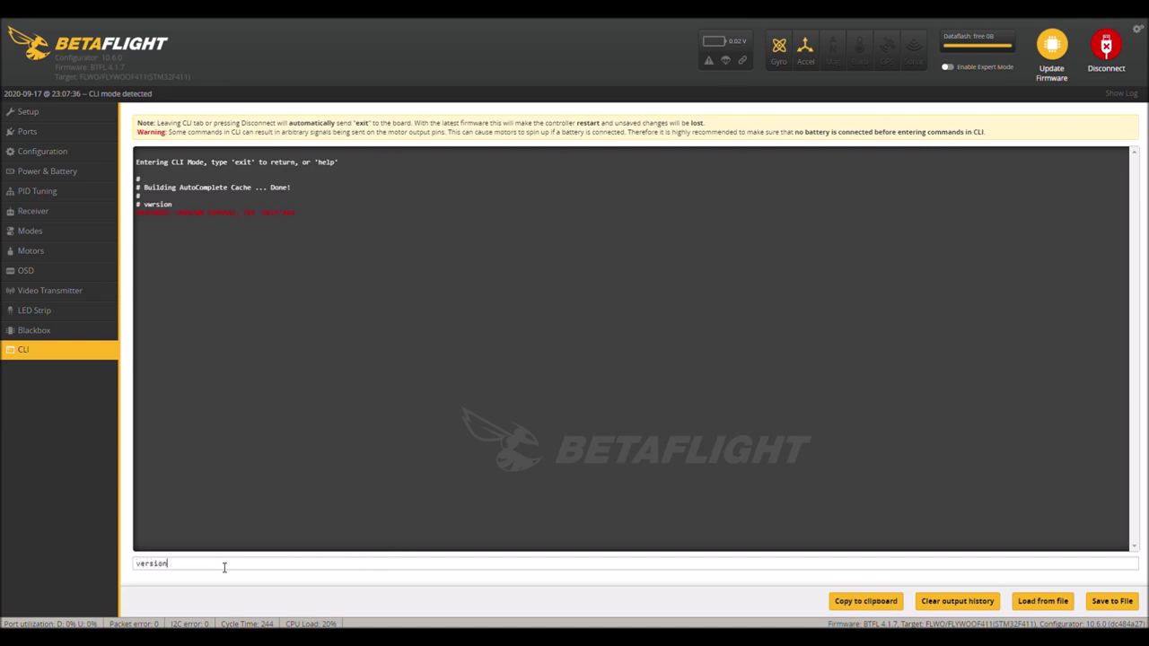
pyautogui.write('ersion')
pyautogui.press('Return')
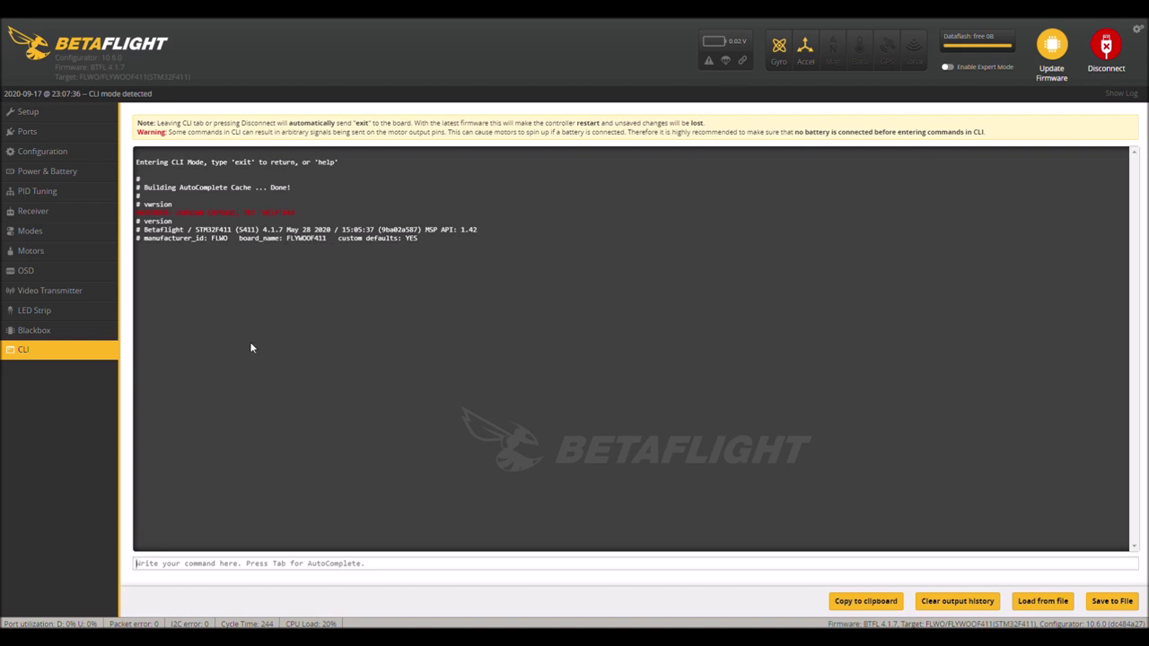
# - List the customised settings with the diff command and highlight the vtxtable section of the output
pyautogui.write('diff')
pyautogui.press('Return')
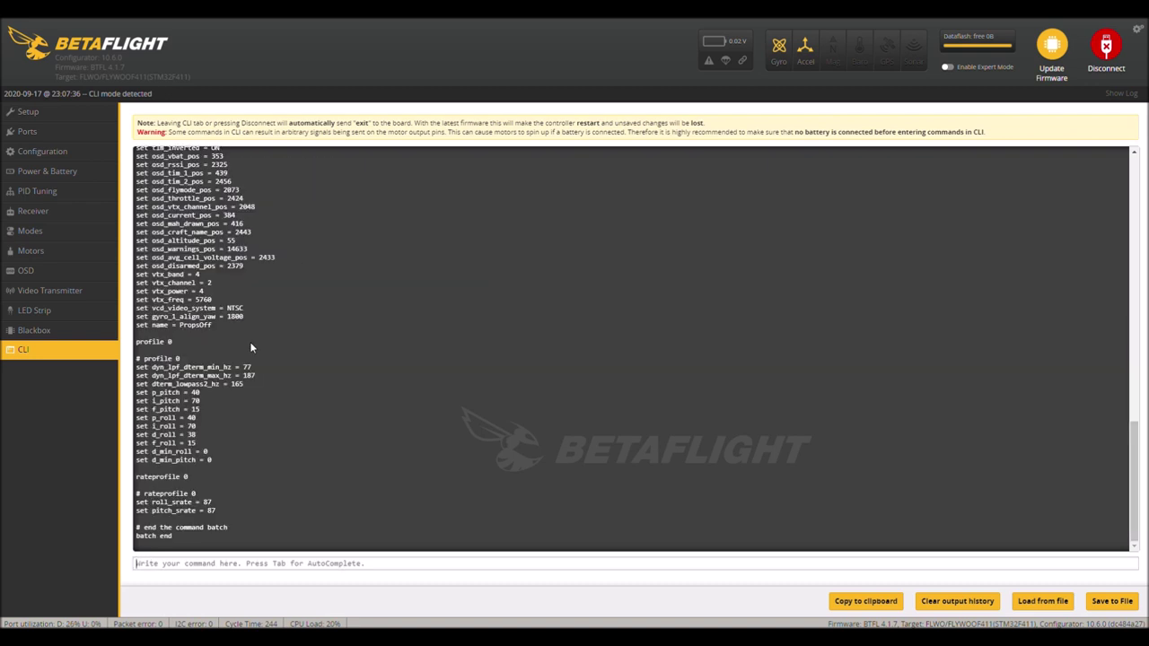
pyautogui.scroll(4, 250, 341)
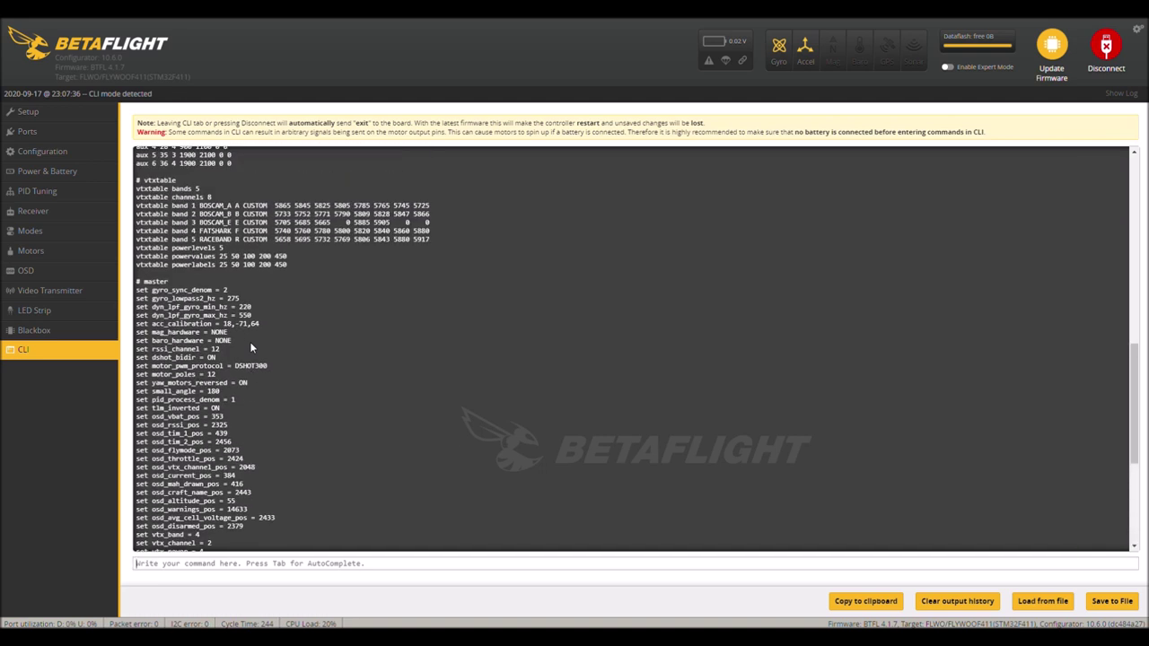
pyautogui.scroll(1, 629, 349)
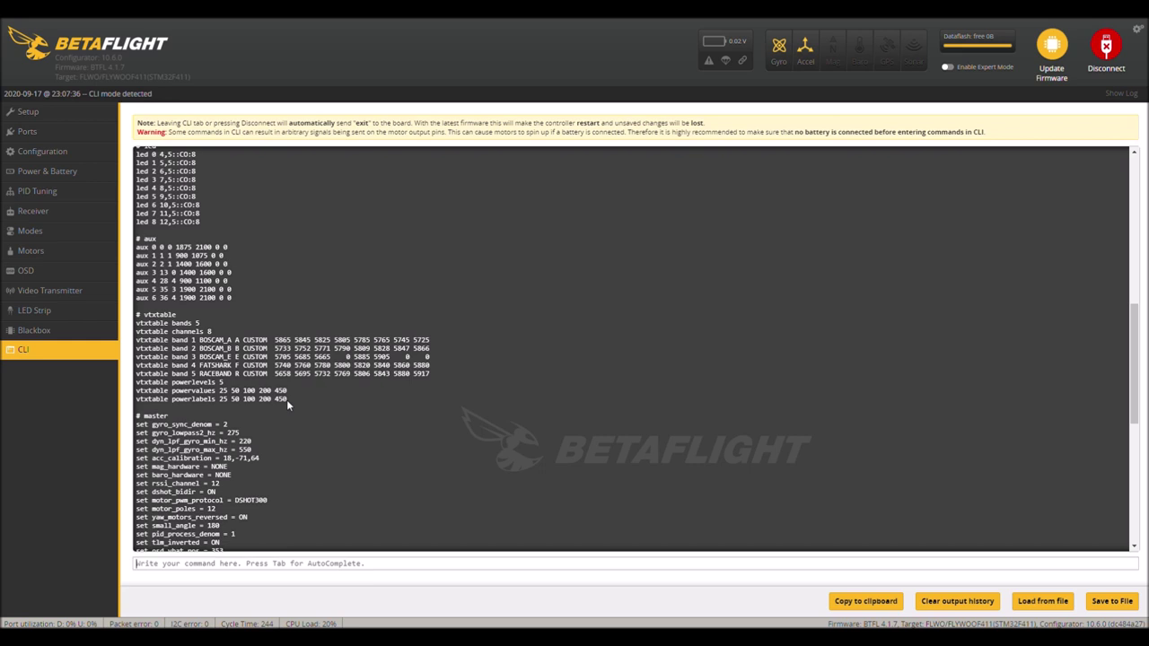
pyautogui.moveTo(287, 400); pyautogui.dragTo(155, 367)
pyautogui.moveTo(135, 331); pyautogui.dragTo(137, 314)
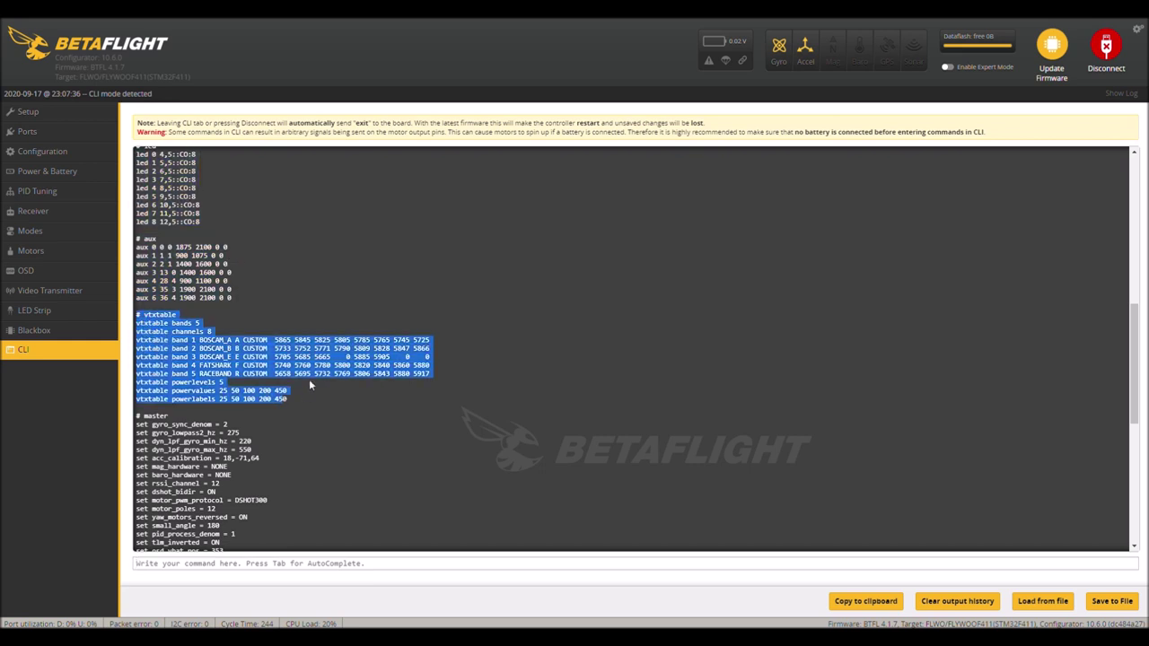
# - Highlight the led section of the diff output, and clear the selection
pyautogui.scroll(2, 309, 384)
pyautogui.scroll(2, 308, 385)
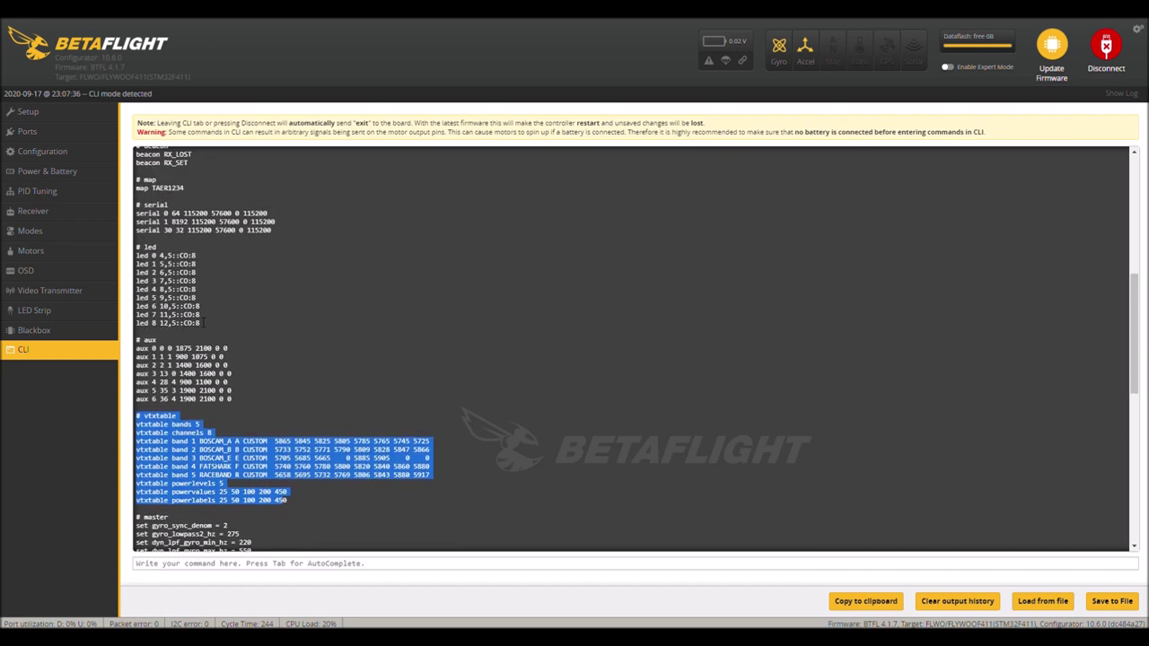
pyautogui.moveTo(205, 320); pyautogui.dragTo(141, 256)
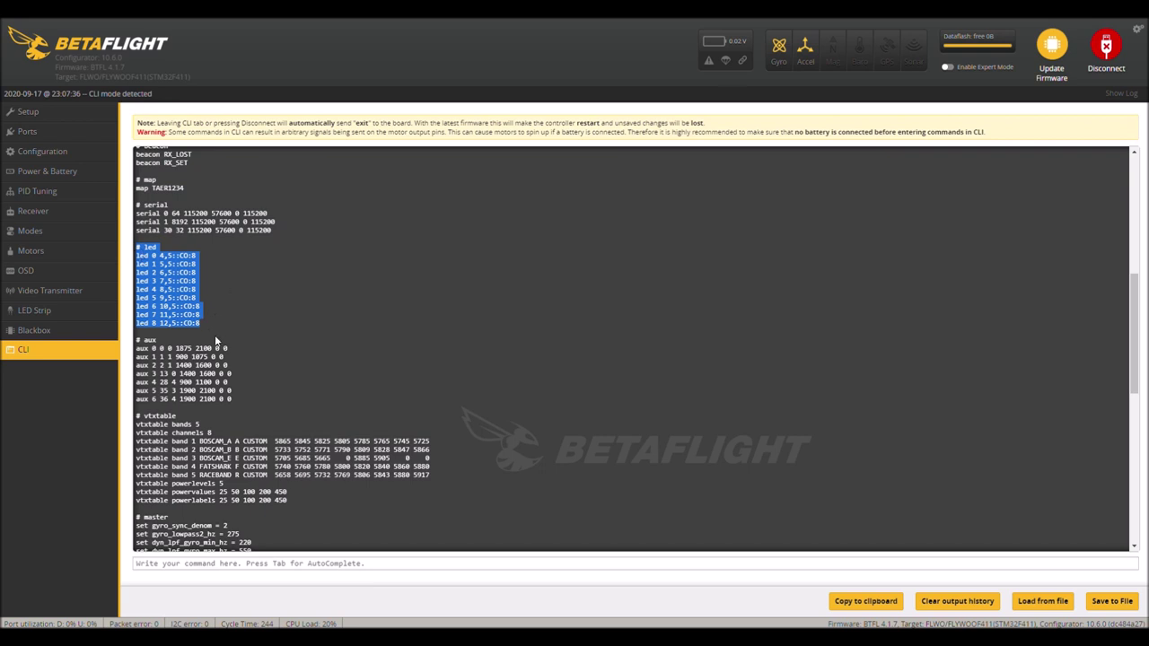
pyautogui.click(183, 346)
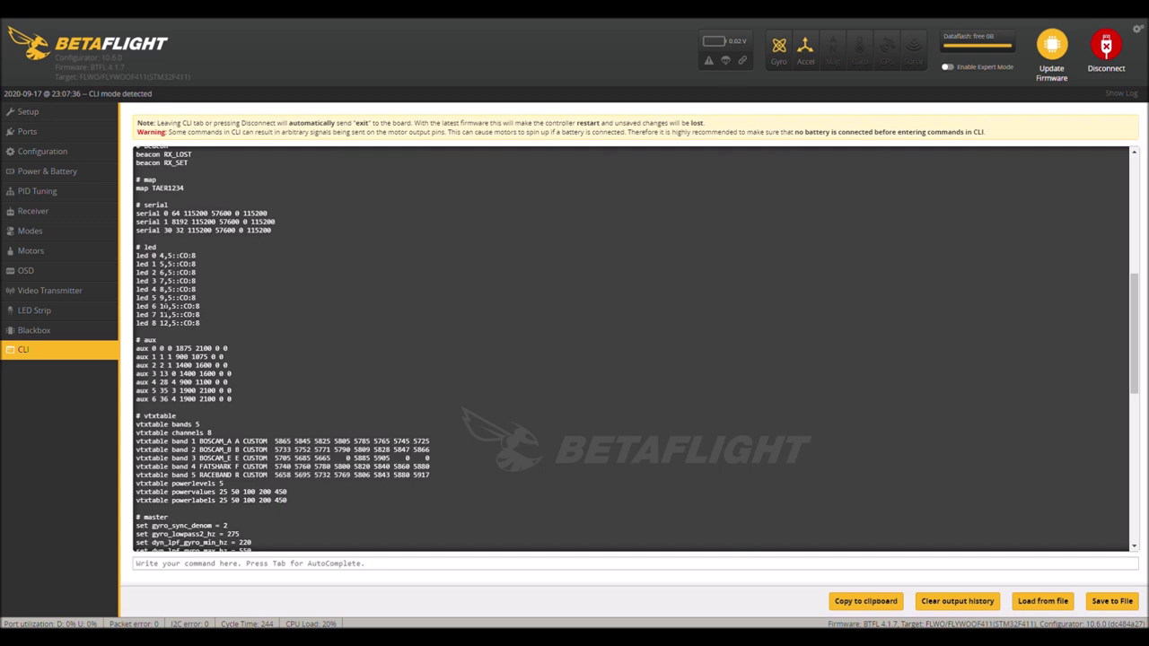
# - Examine the diff output from its version header through the resource, feature and beeper sections to the end of the command batch
pyautogui.scroll(3, 221, 314)
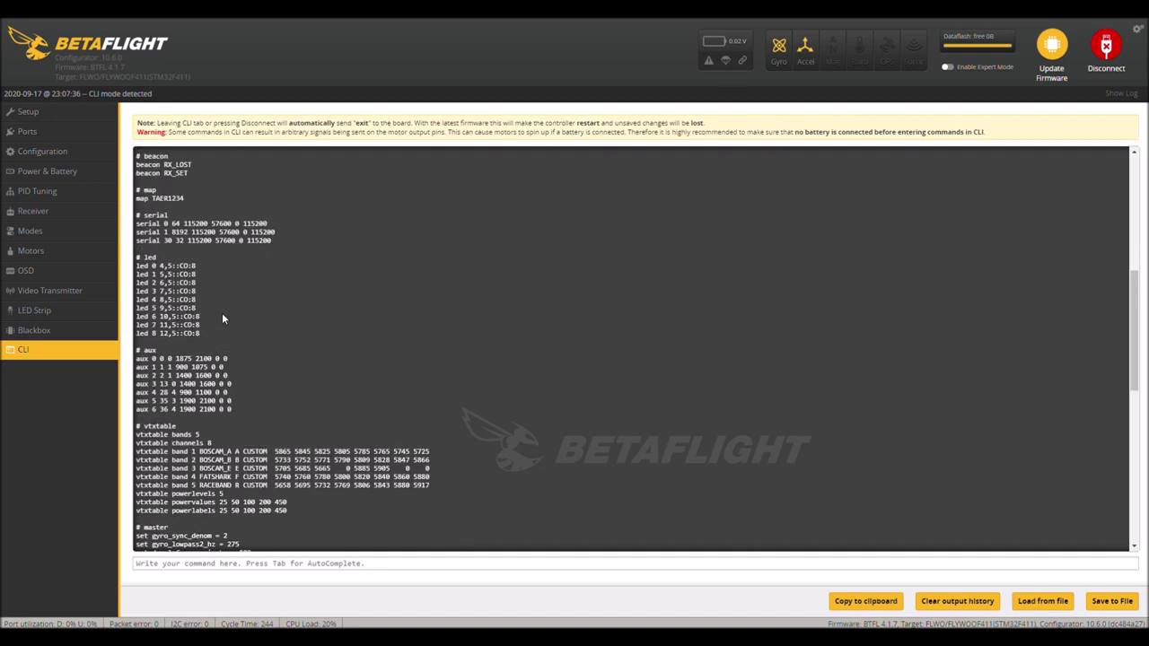
pyautogui.scroll(4, 223, 319)
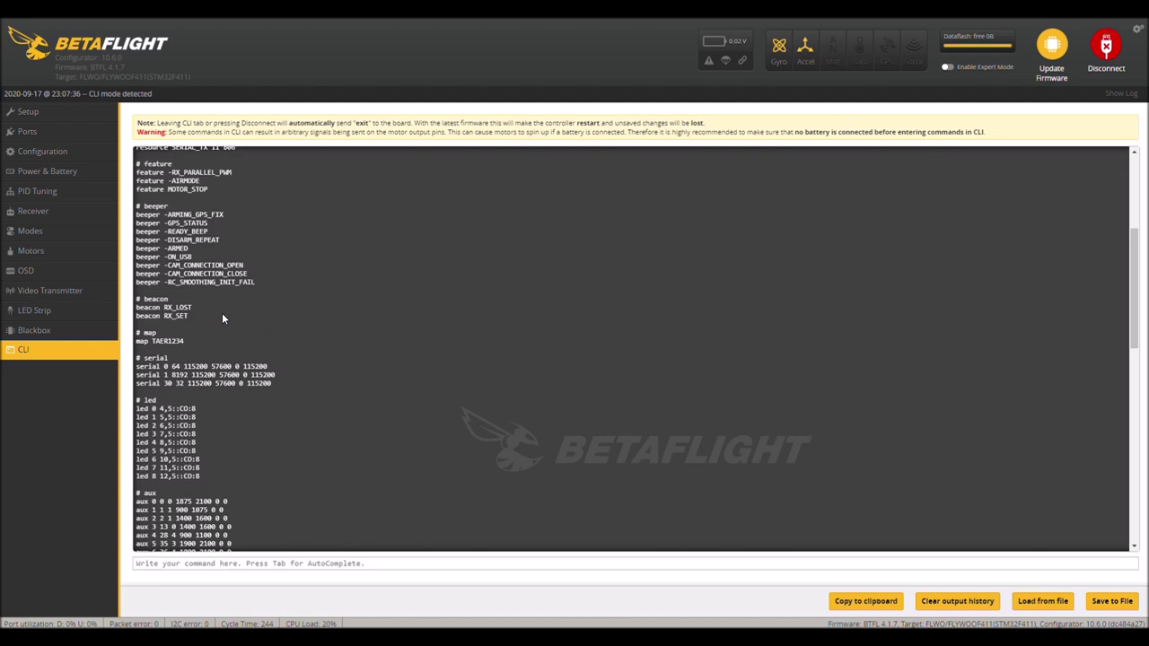
pyautogui.scroll(4, 223, 318)
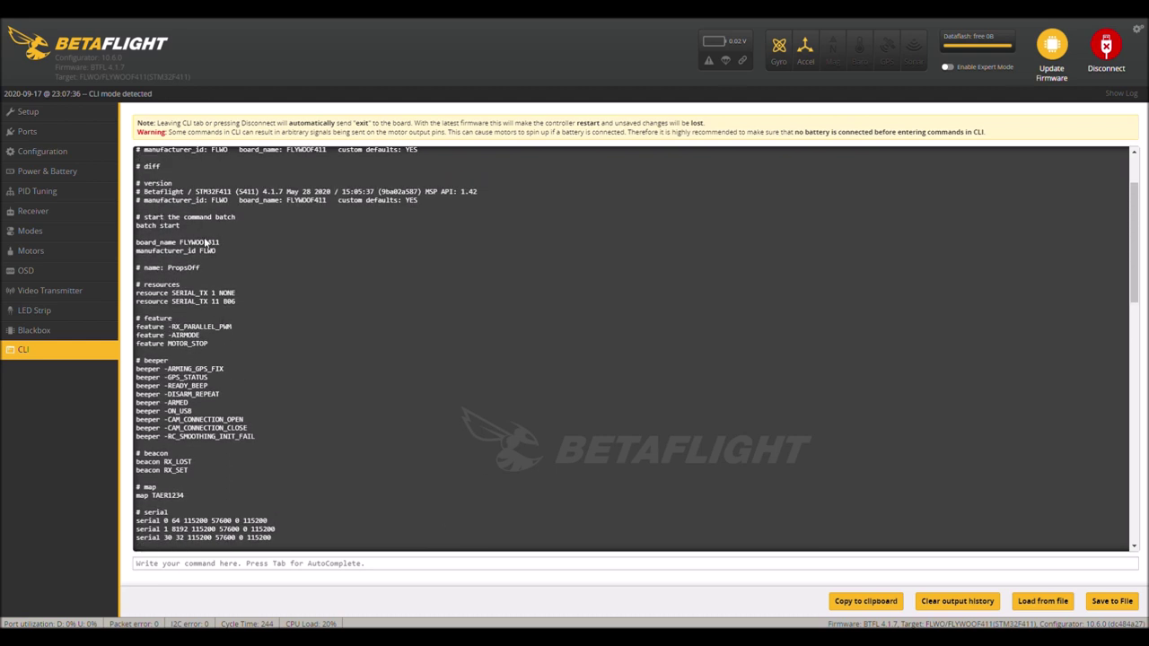
pyautogui.scroll(-1, 236, 329)
pyautogui.scroll(-20, 236, 333)
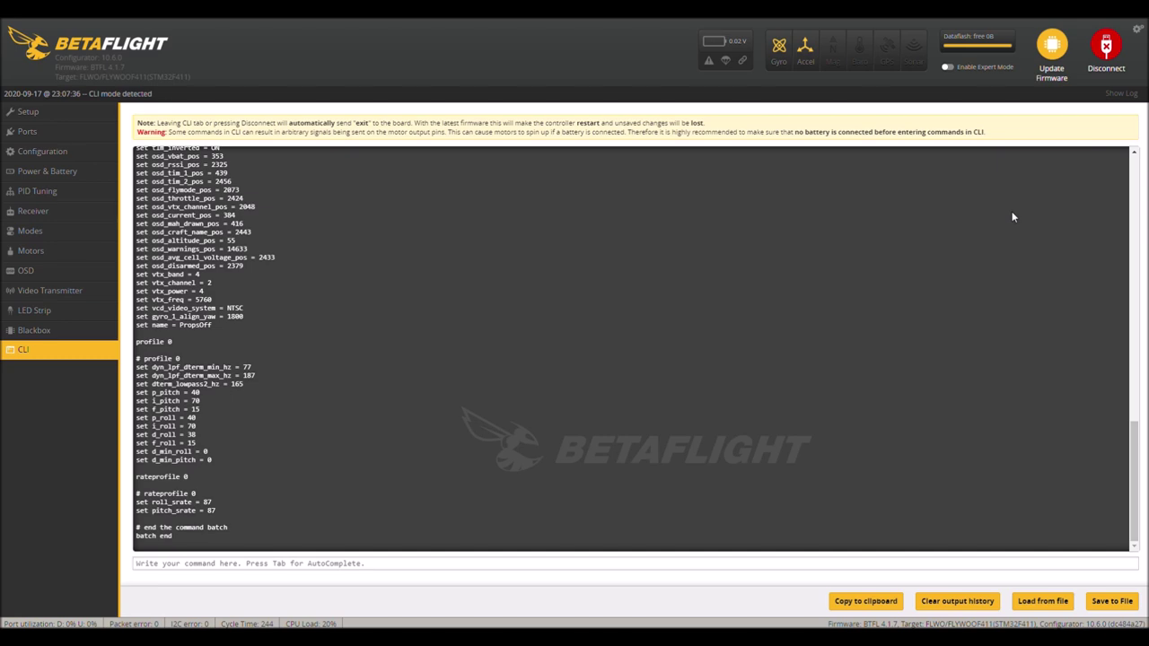
# - Disconnect the flight controller from Betaflight, then connect it in BLHeli Configurator on COM3 at 115200 and read the ESC setup
pyautogui.click(1107, 46)
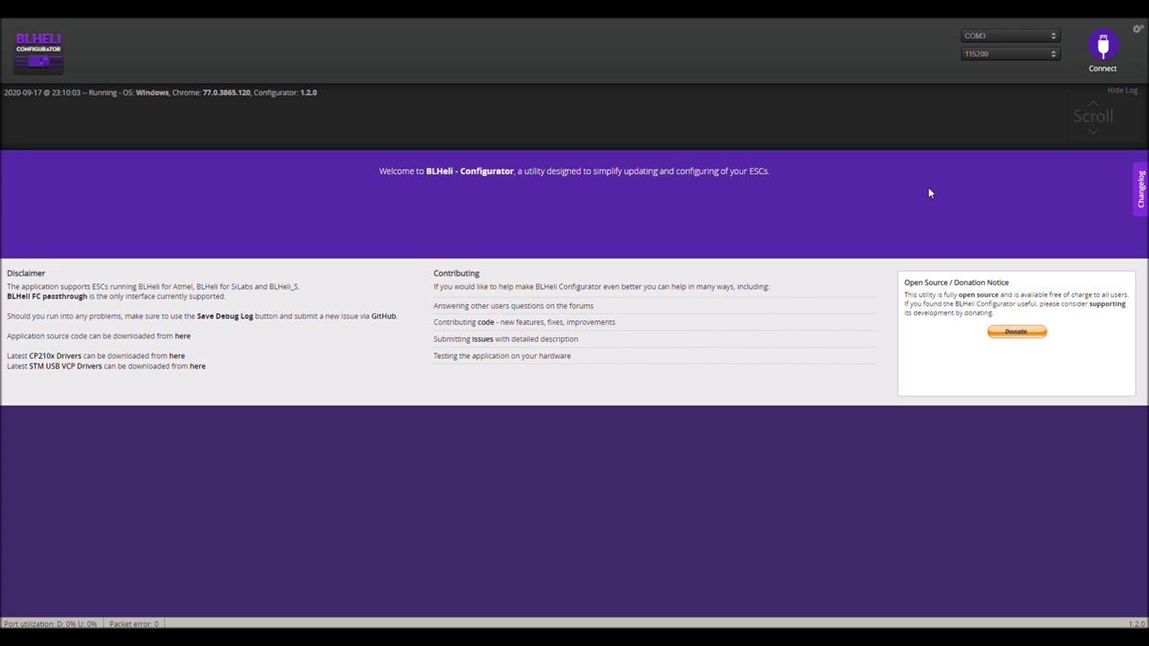
pyautogui.click(1102, 47)
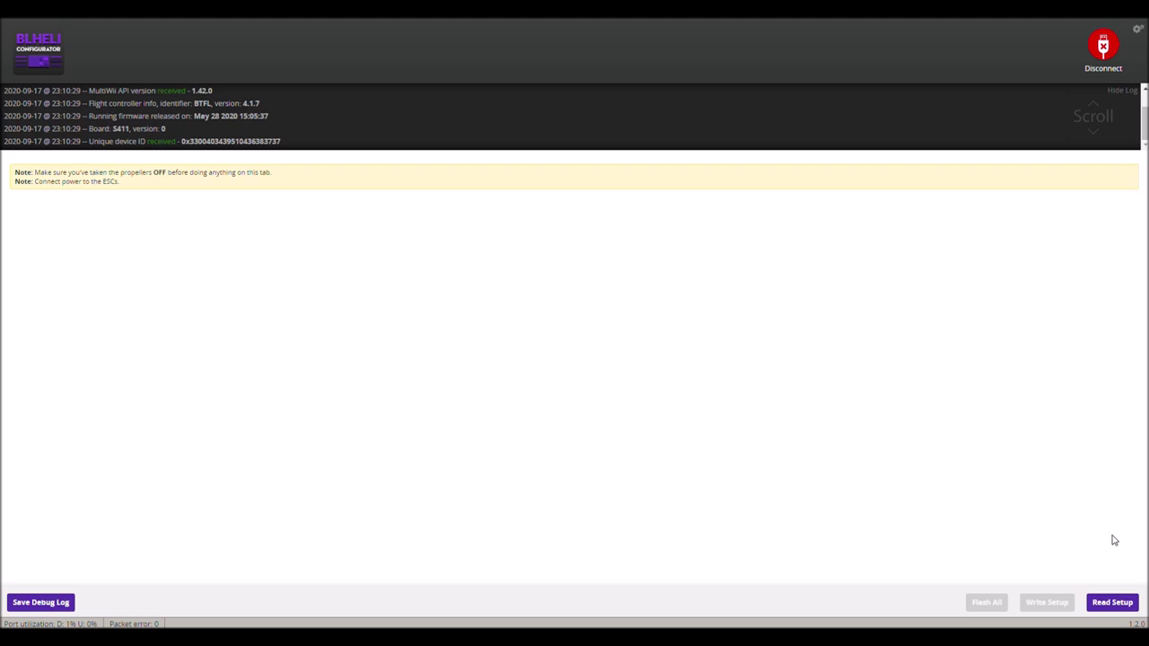
pyautogui.click(1118, 609)
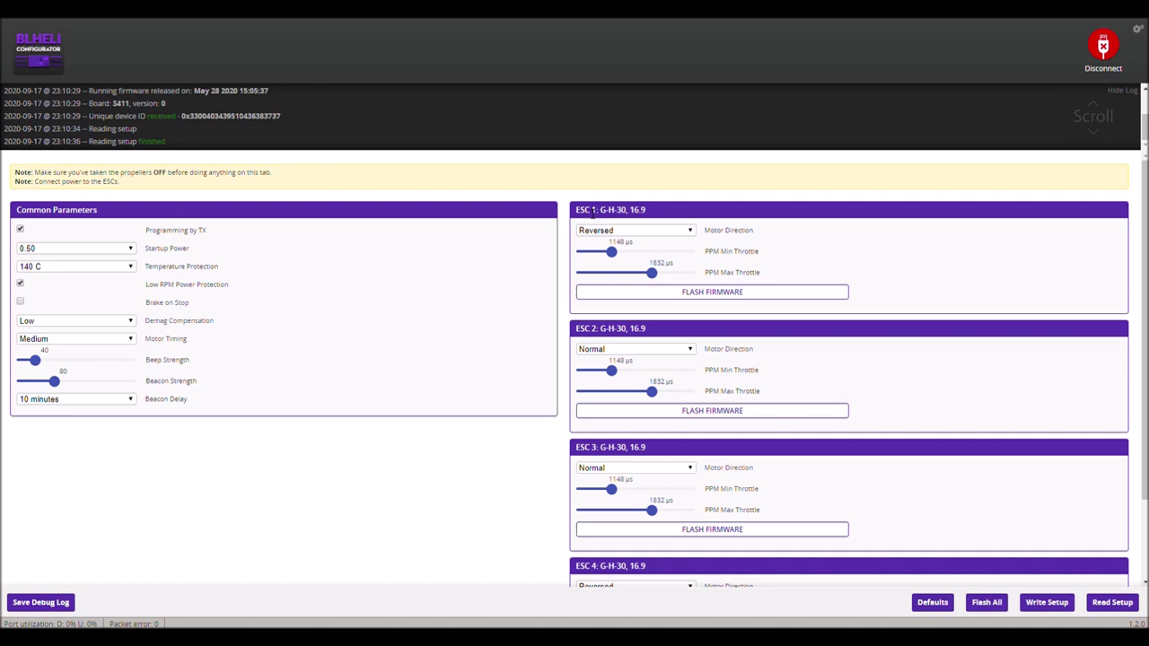
# - Review the motor direction and firmware of all four ESCs, highlighting ESC 1's heading and the version number in ESC 4's heading
pyautogui.tripleClick(651, 211)
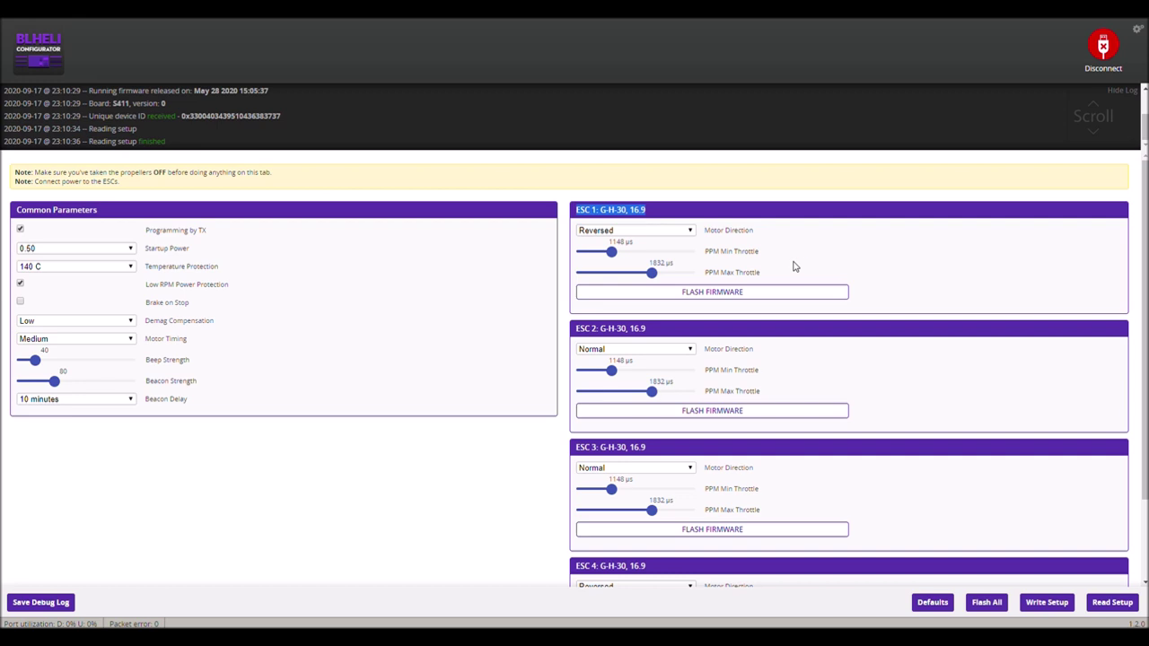
pyautogui.scroll(-1, 794, 266)
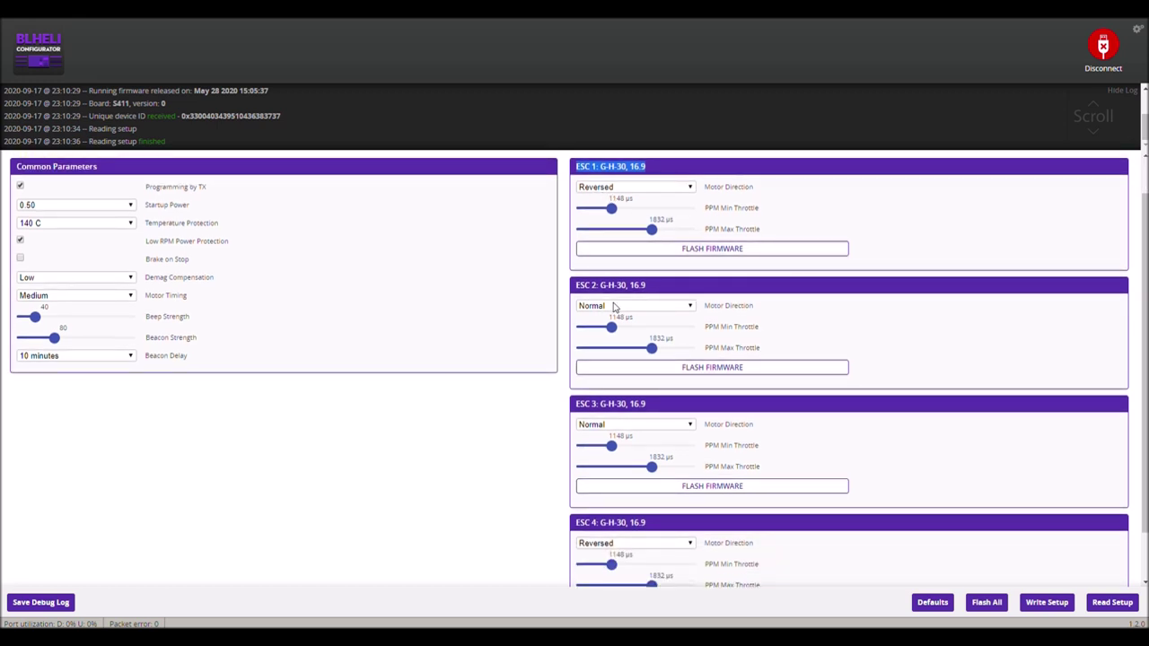
pyautogui.scroll(-1, 639, 359)
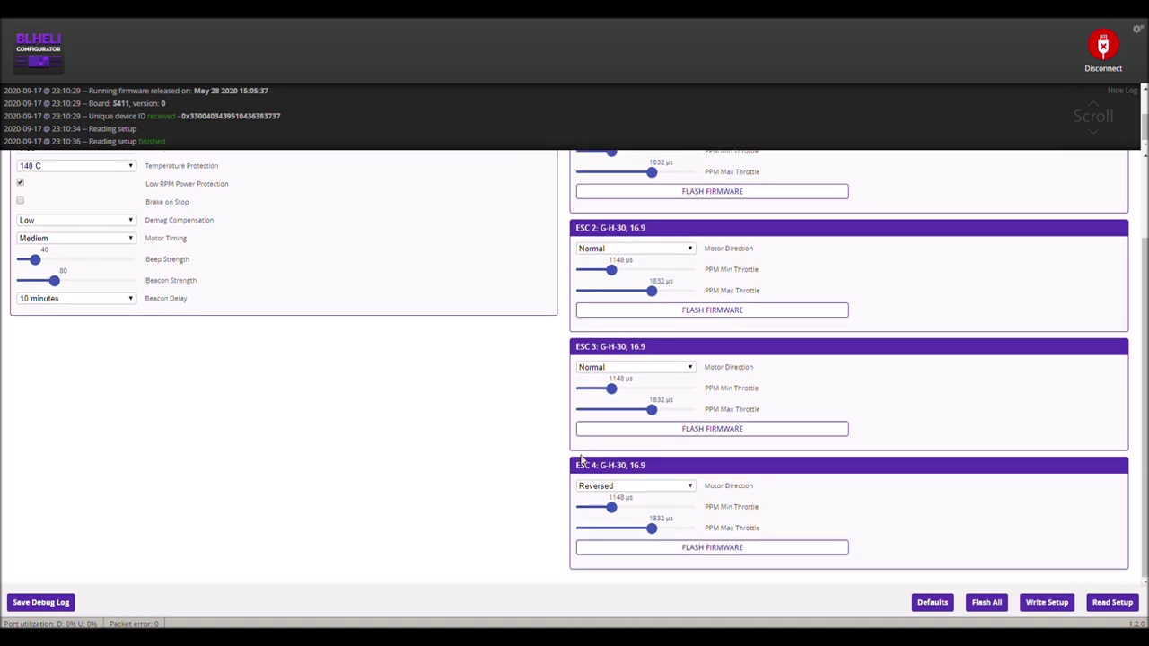
pyautogui.moveTo(650, 466); pyautogui.dragTo(643, 468)
pyautogui.doubleClick(643, 470)
pyautogui.scroll(1, 643, 478)
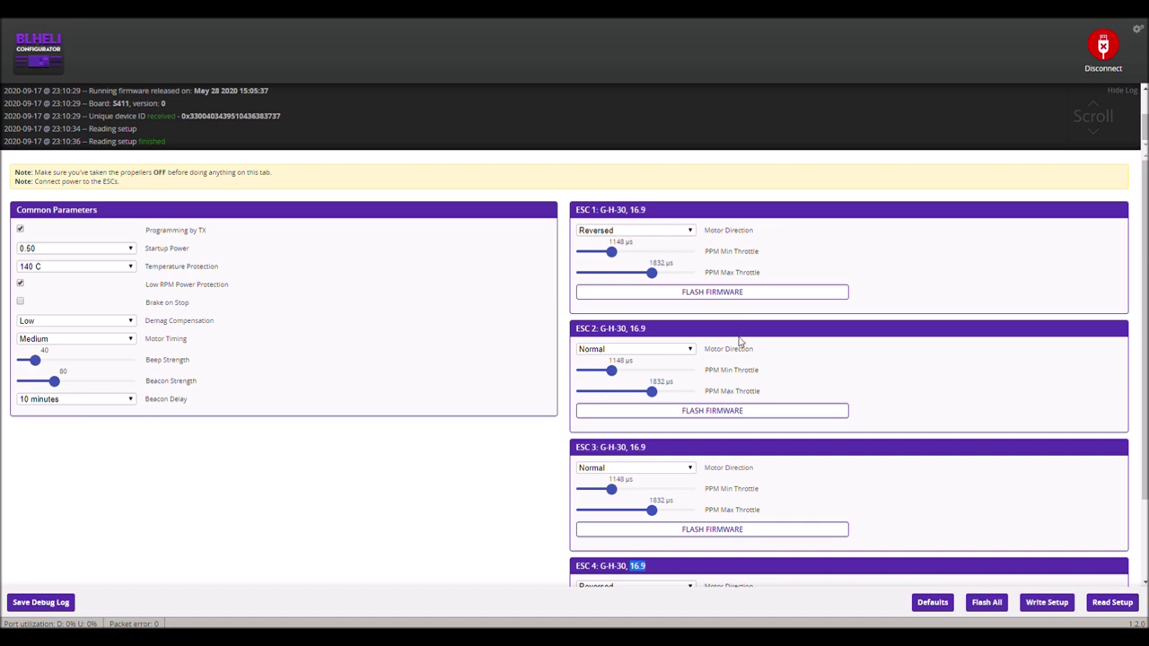
# - View the firmware flashing options for all ESCs, including manual file selection, and cancel without flashing
pyautogui.click(1000, 604)
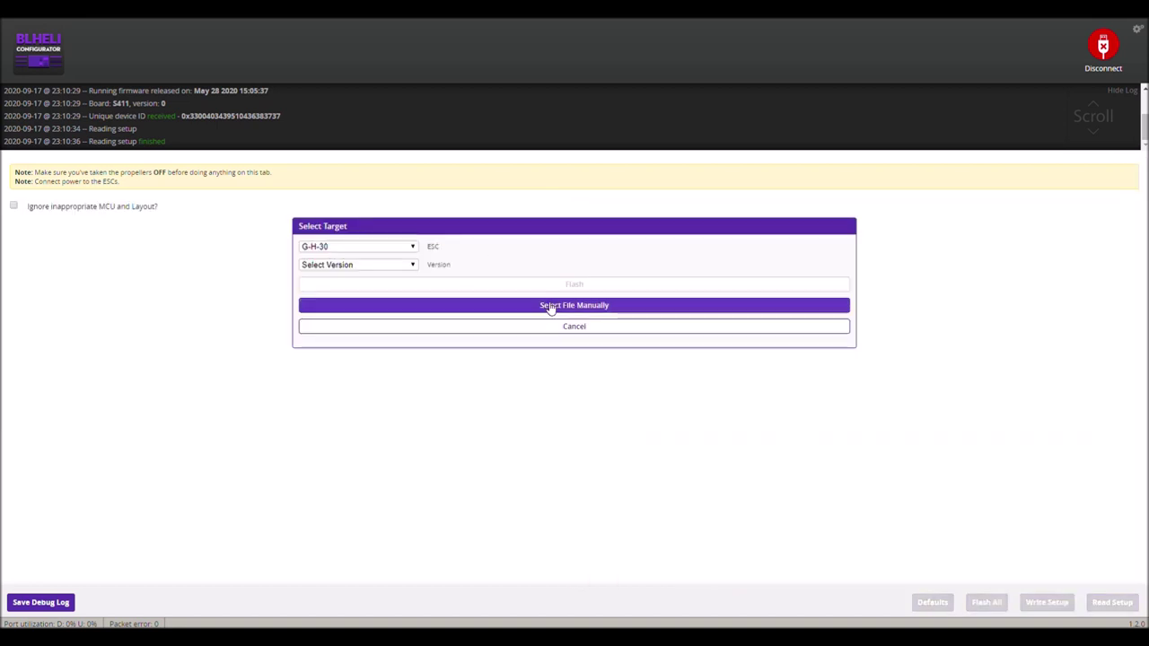
pyautogui.click(580, 307)
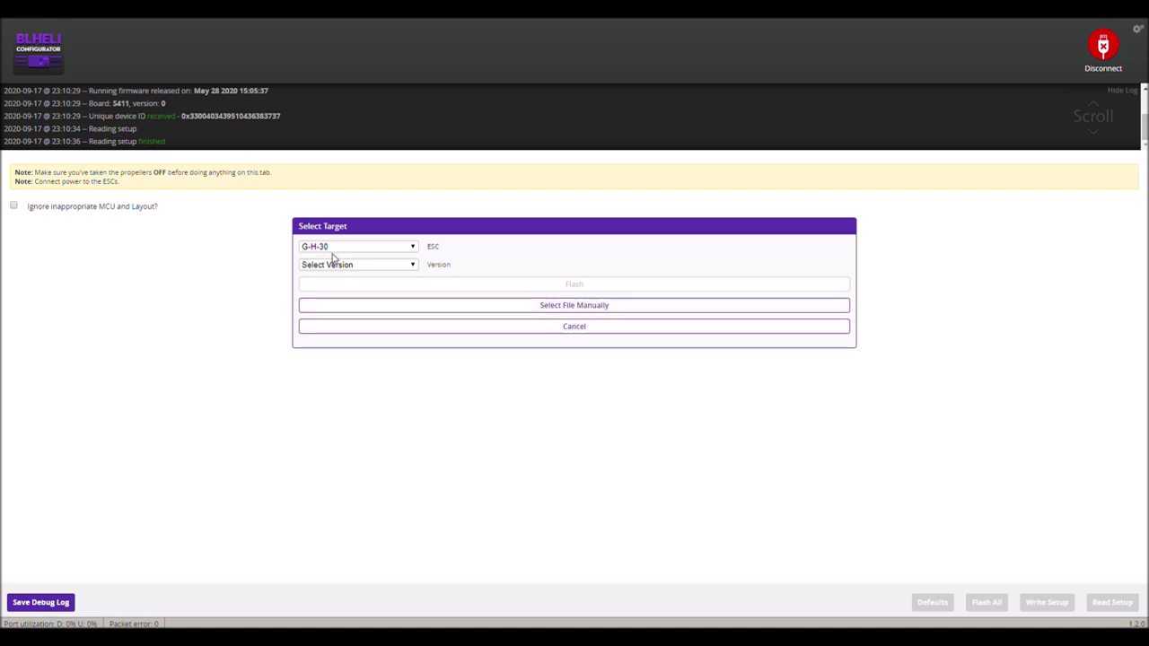
pyautogui.click(501, 329)
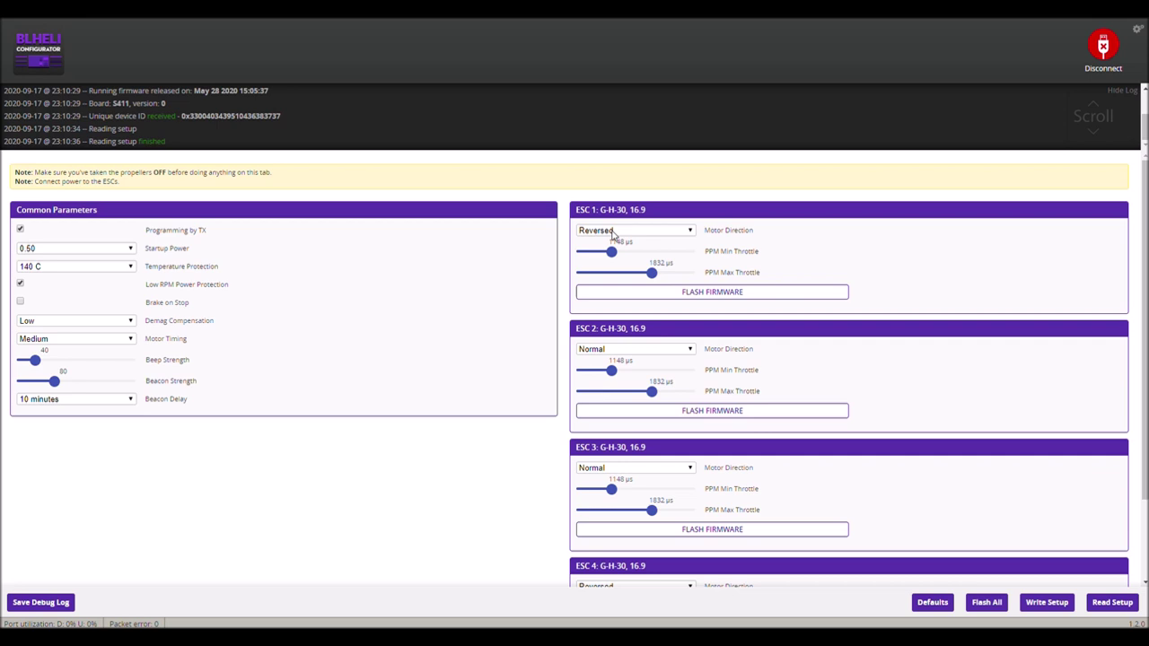
# - Highlight the target name in ESC 1's heading and look over the settings of the other ESCs
pyautogui.moveTo(641, 210)
pyautogui.mouseDown()
pyautogui.moveTo(612, 212)
pyautogui.moveTo(633, 218)
pyautogui.mouseUp()
pyautogui.scroll(-3, 526, 326)
pyautogui.scroll(3, 525, 328)
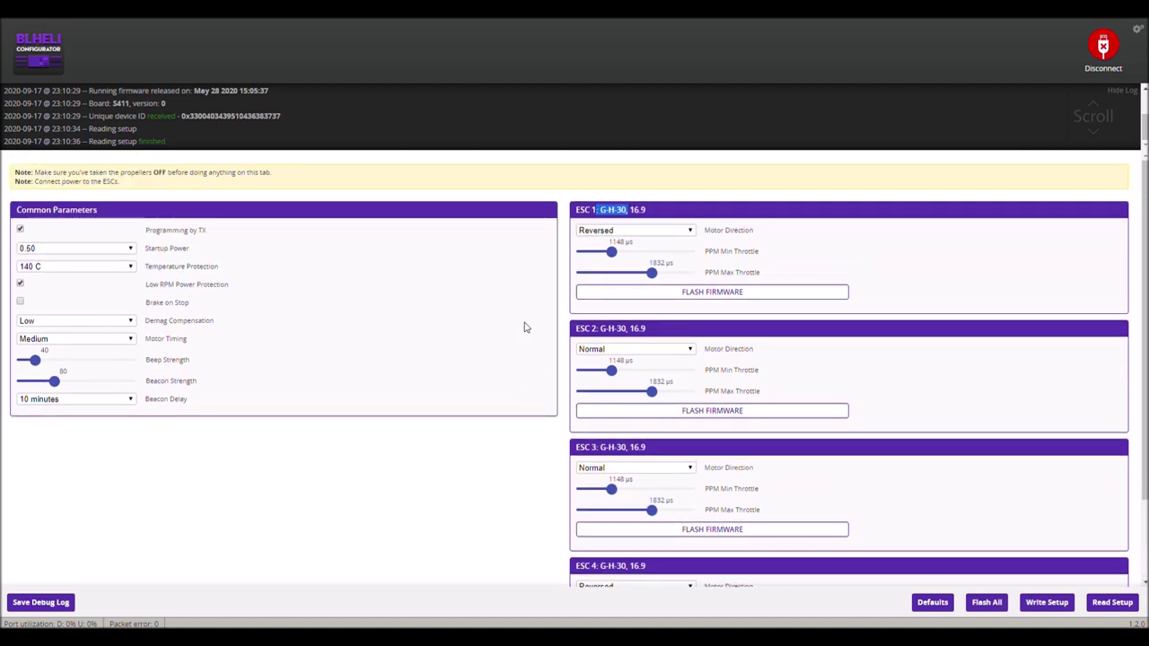